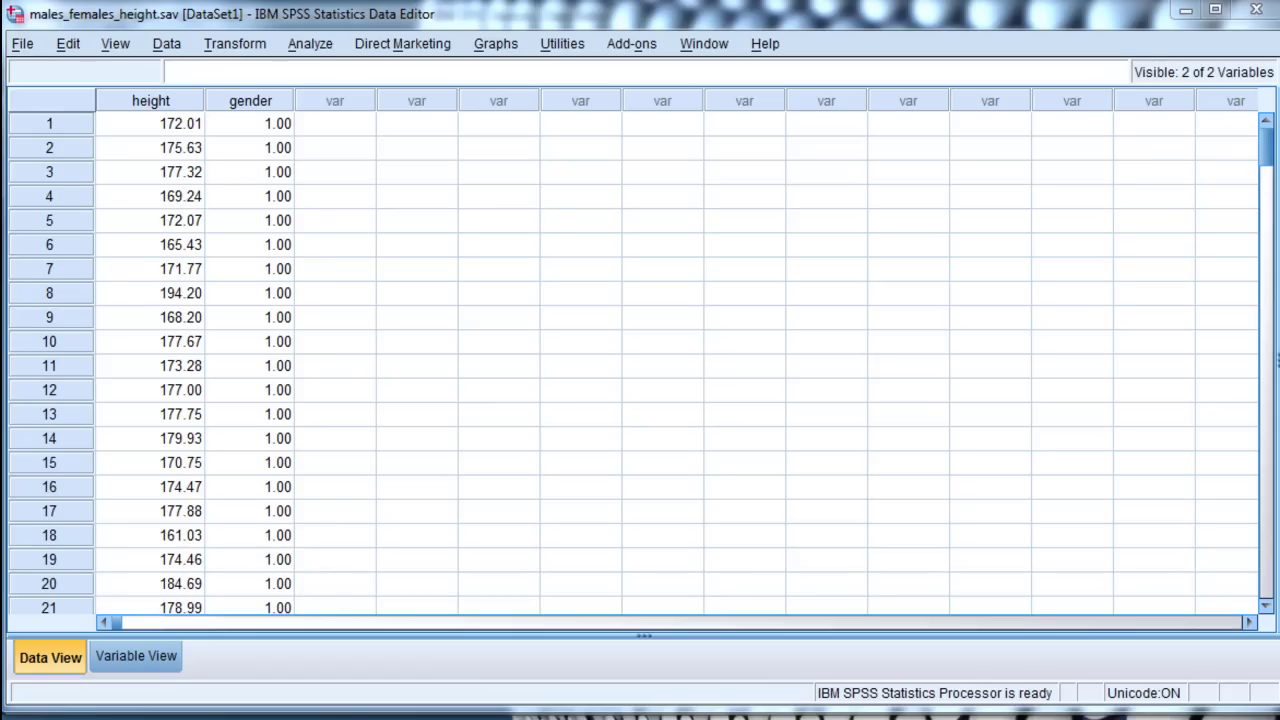
Select the gender and height columns in the Data Editor
{"action": "left_click", "coordinate": [316, 127]}
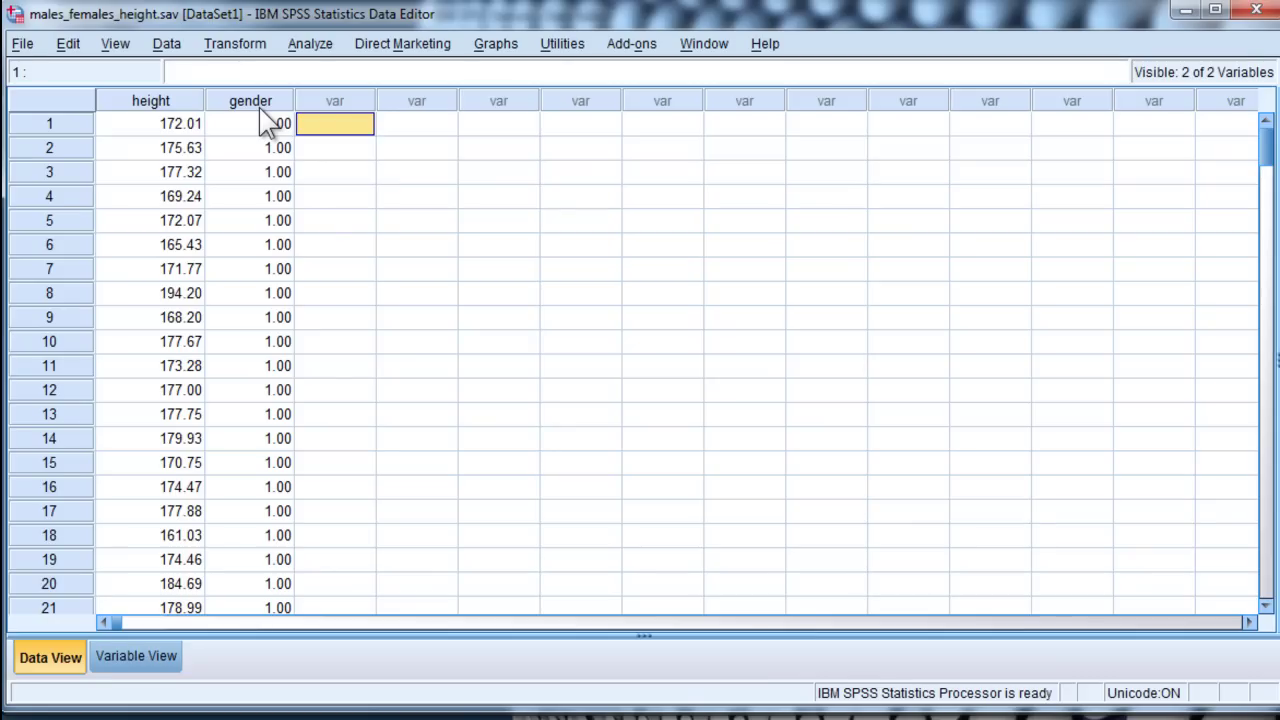
{"action": "left_click", "coordinate": [260, 104]}
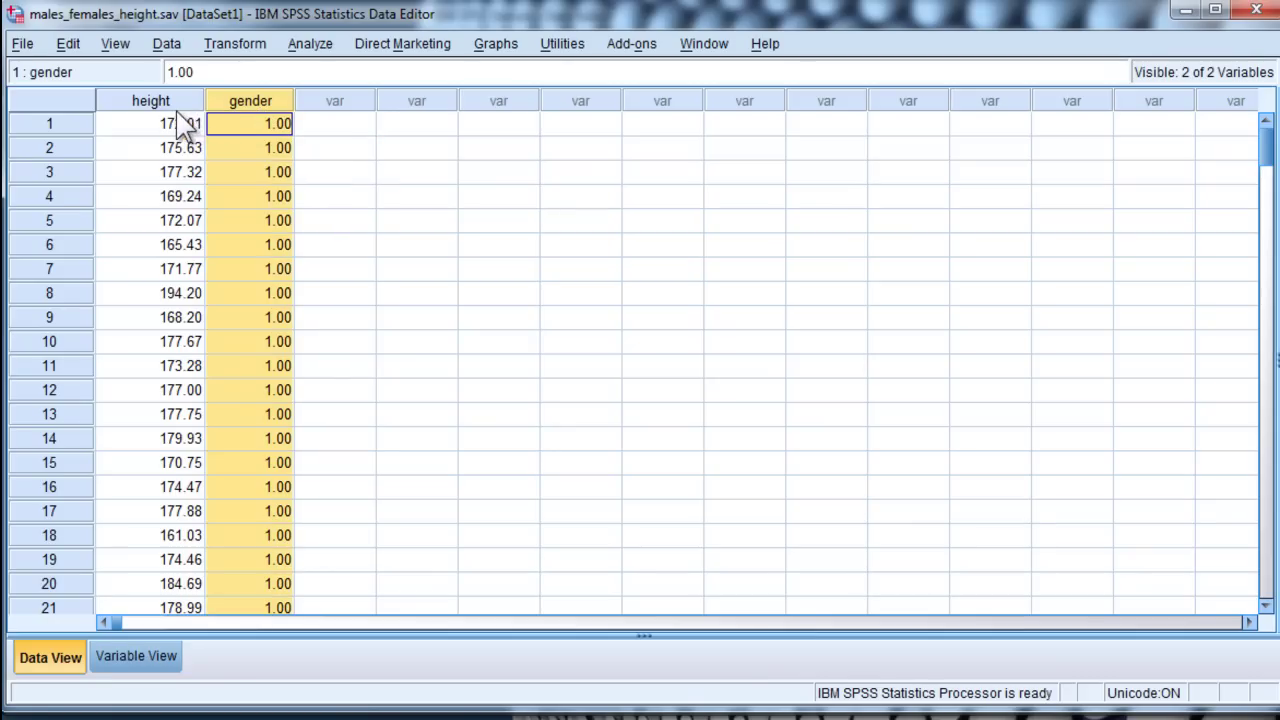
{"action": "left_click", "coordinate": [175, 104]}
{"action": "left_click", "coordinate": [232, 104]}
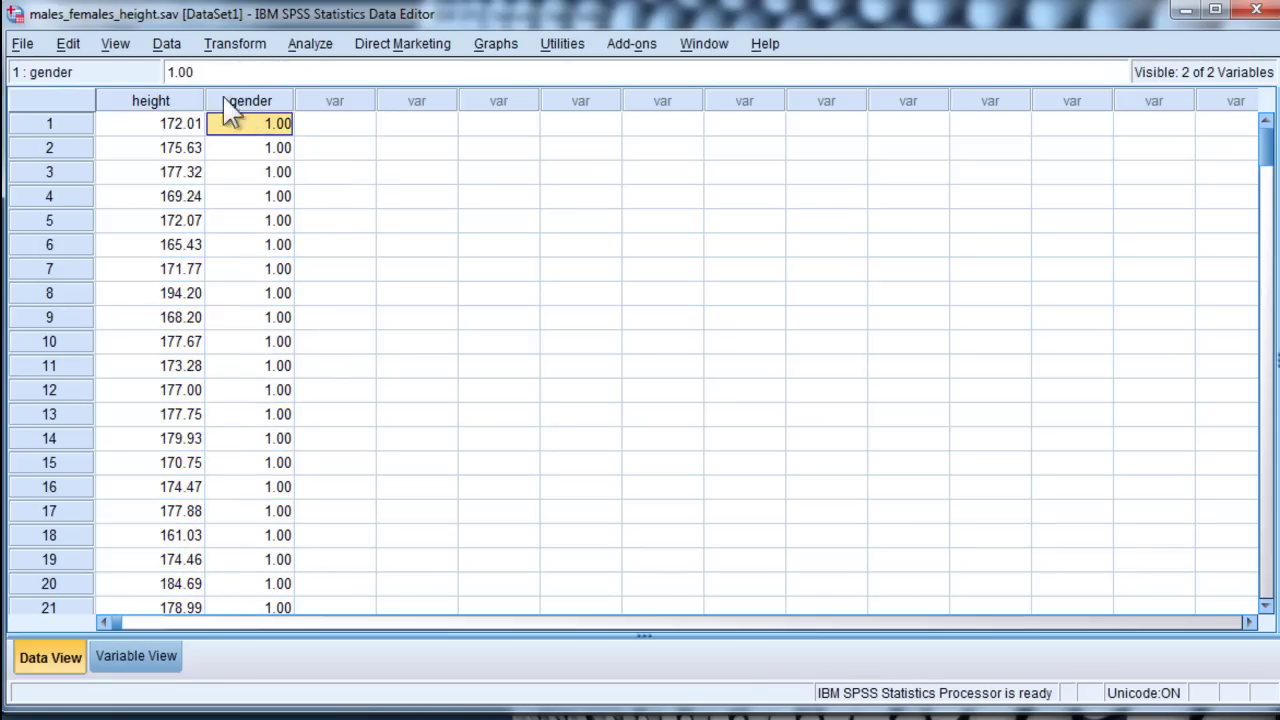
{"action": "left_click", "coordinate": [185, 101]}
Create a legacy histogram of height over all 200 cases
{"action": "left_click", "coordinate": [308, 44]}
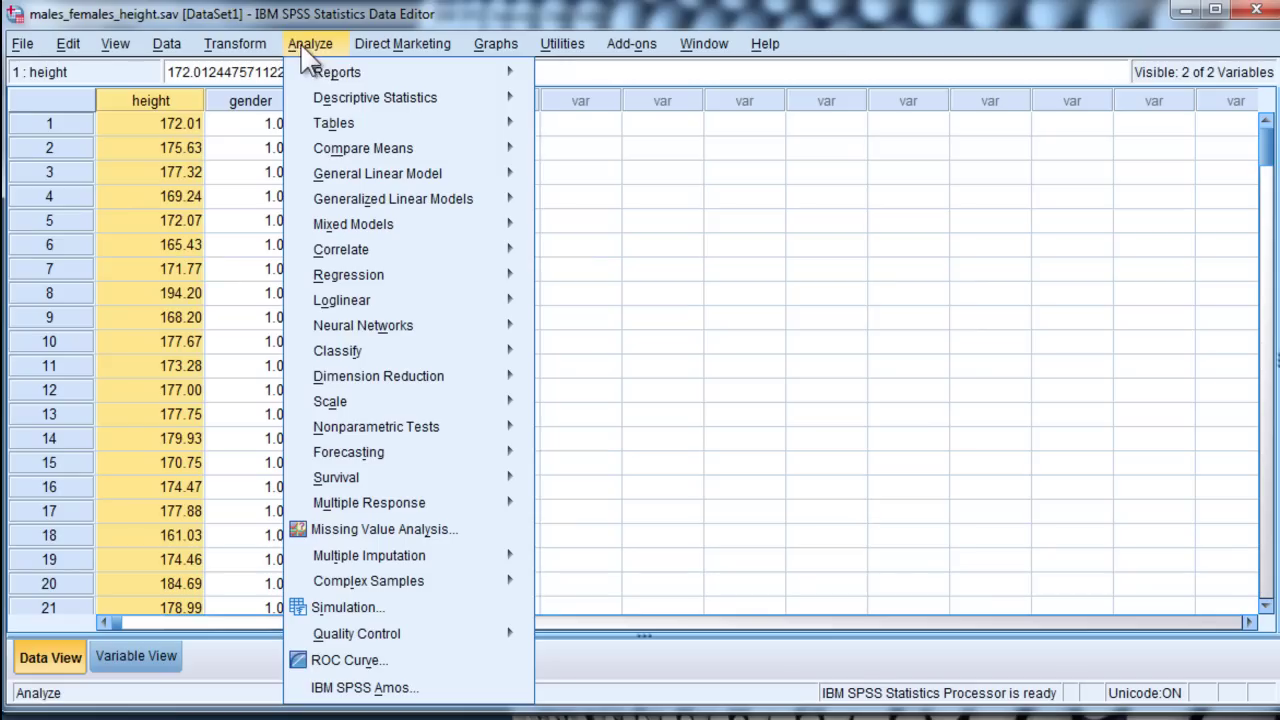
{"action": "mouse_move", "coordinate": [395, 97]}
{"action": "mouse_move", "coordinate": [496, 44]}
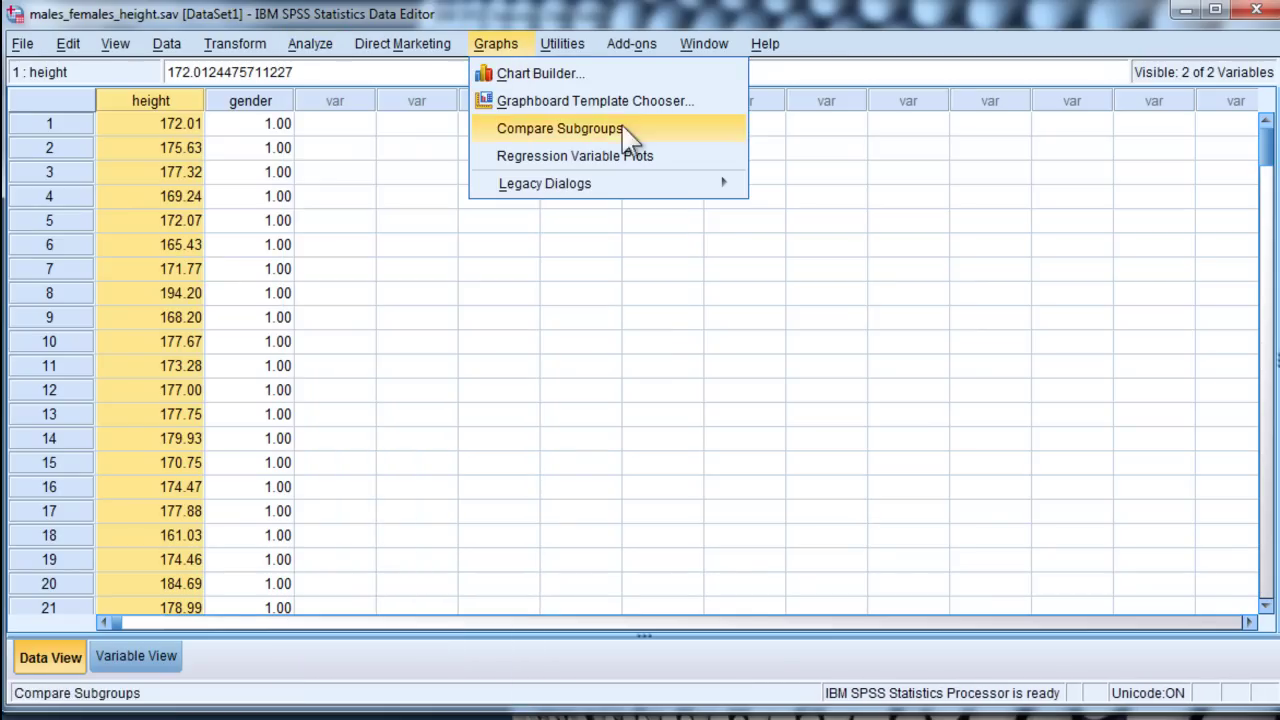
{"action": "mouse_move", "coordinate": [700, 183]}
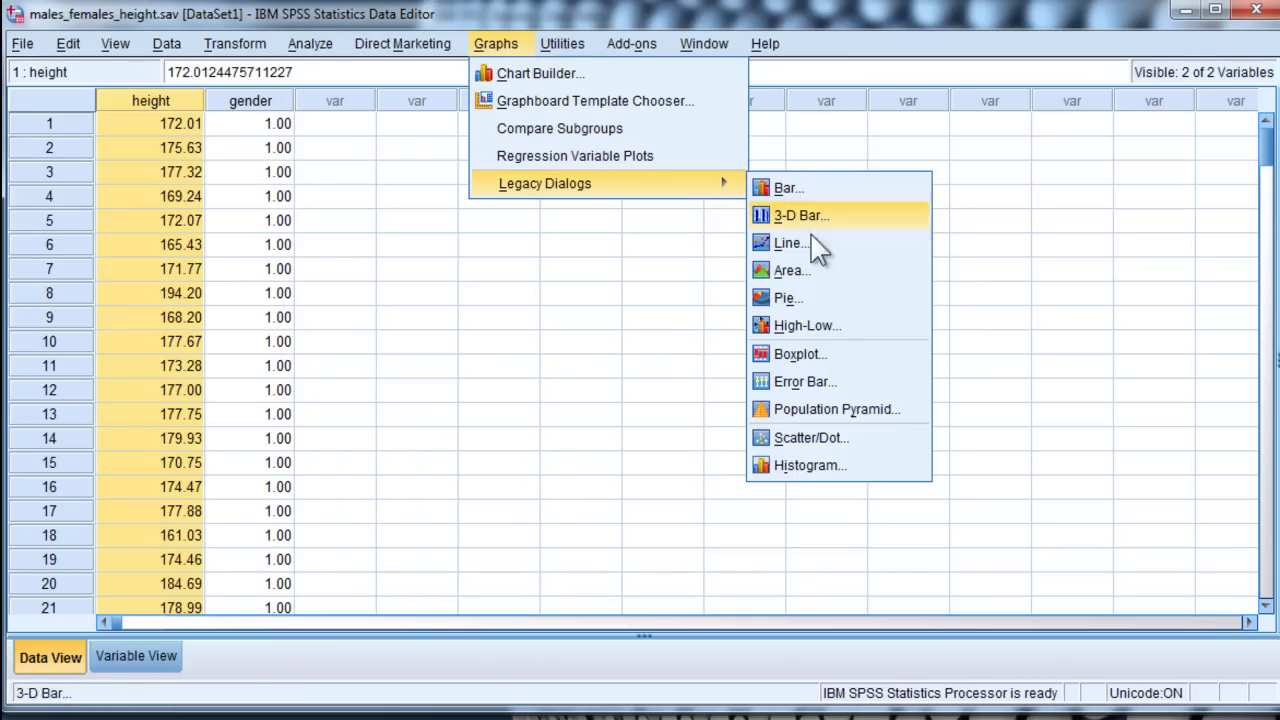
{"action": "left_click", "coordinate": [822, 465]}
{"action": "left_click", "coordinate": [431, 116]}
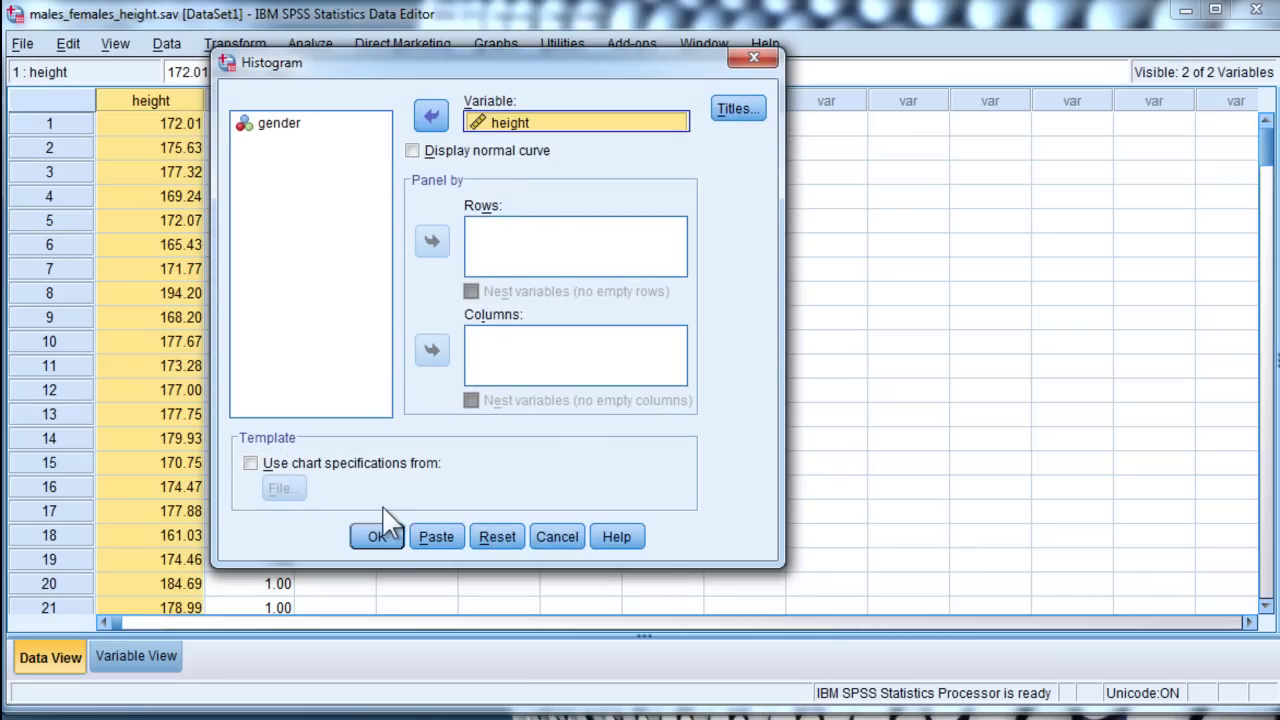
{"action": "left_click", "coordinate": [380, 540]}
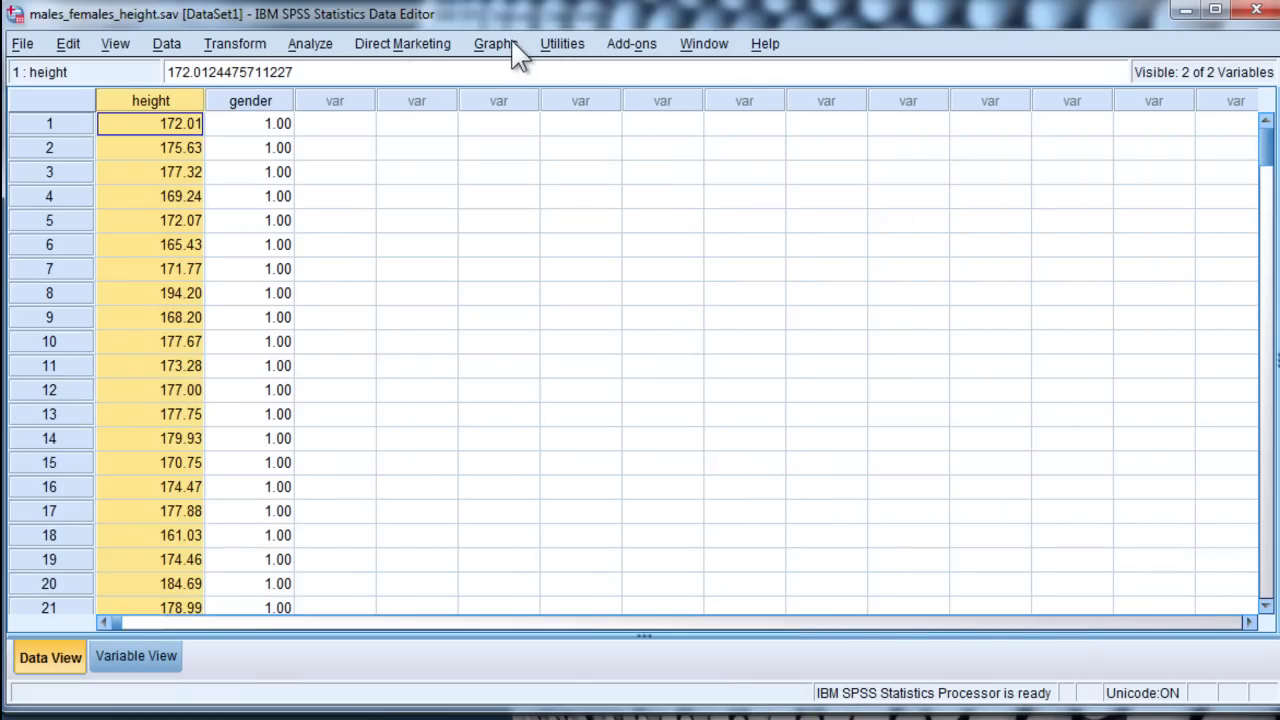
Rerun the height histogram with gender in Panel by Rows, giving stacked Female and Male panels
{"action": "left_click", "coordinate": [497, 44]}
{"action": "mouse_move", "coordinate": [655, 188]}
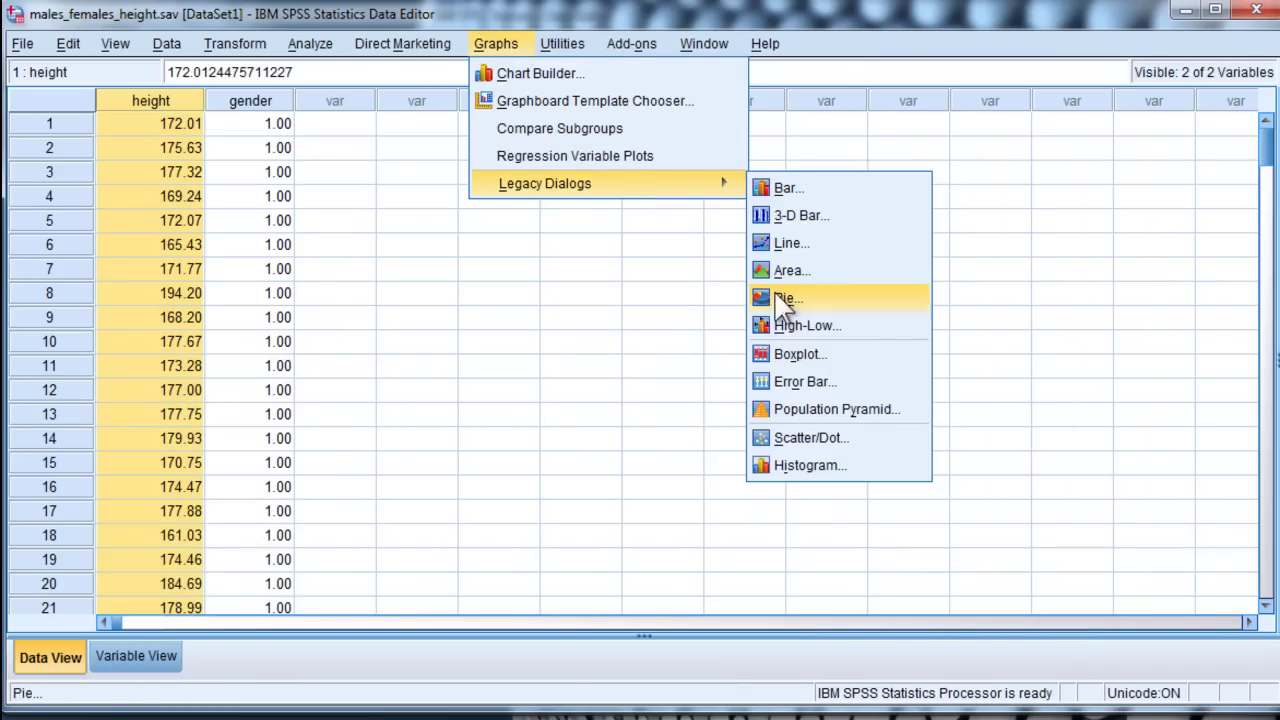
{"action": "left_click", "coordinate": [795, 464]}
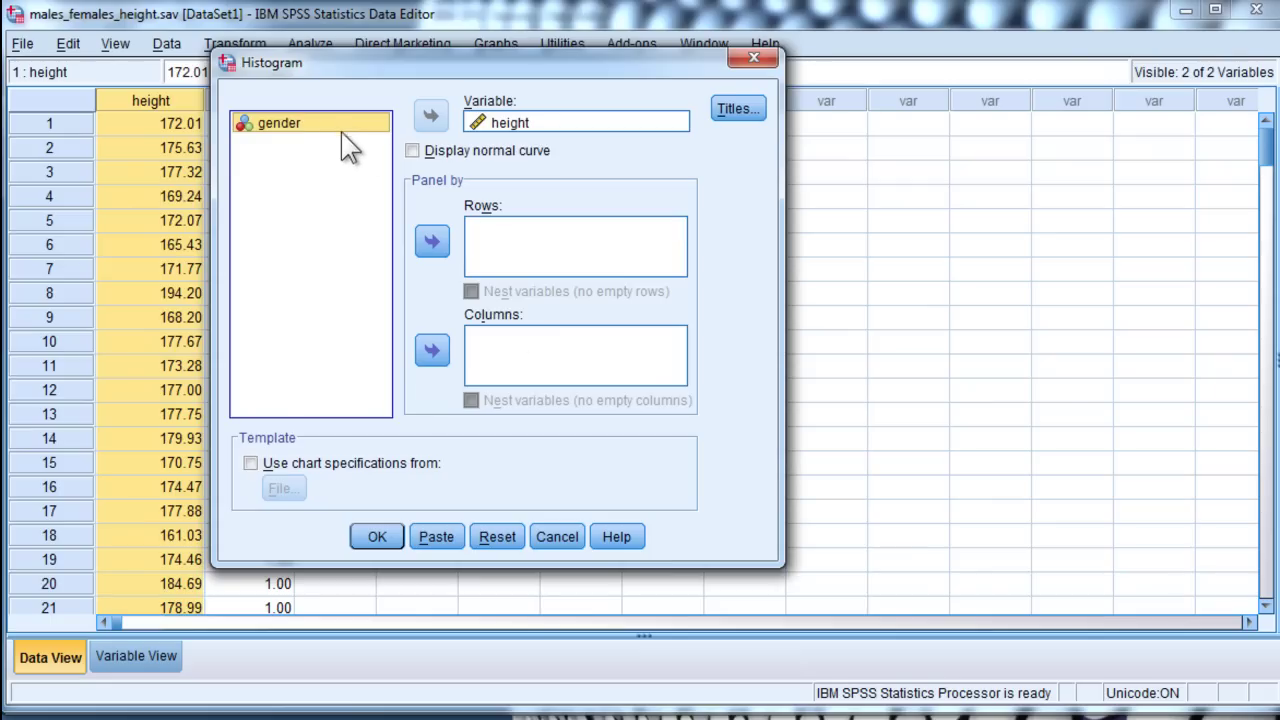
{"action": "left_click", "coordinate": [435, 250]}
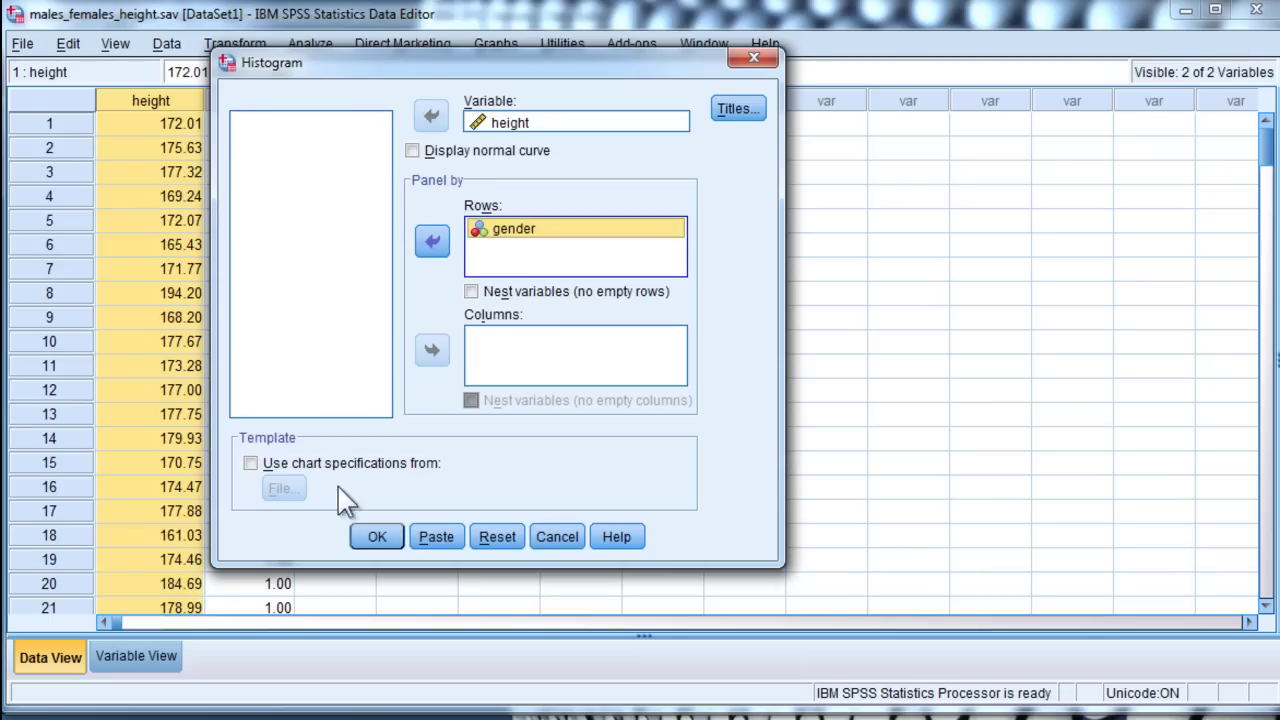
{"action": "left_click", "coordinate": [380, 537]}
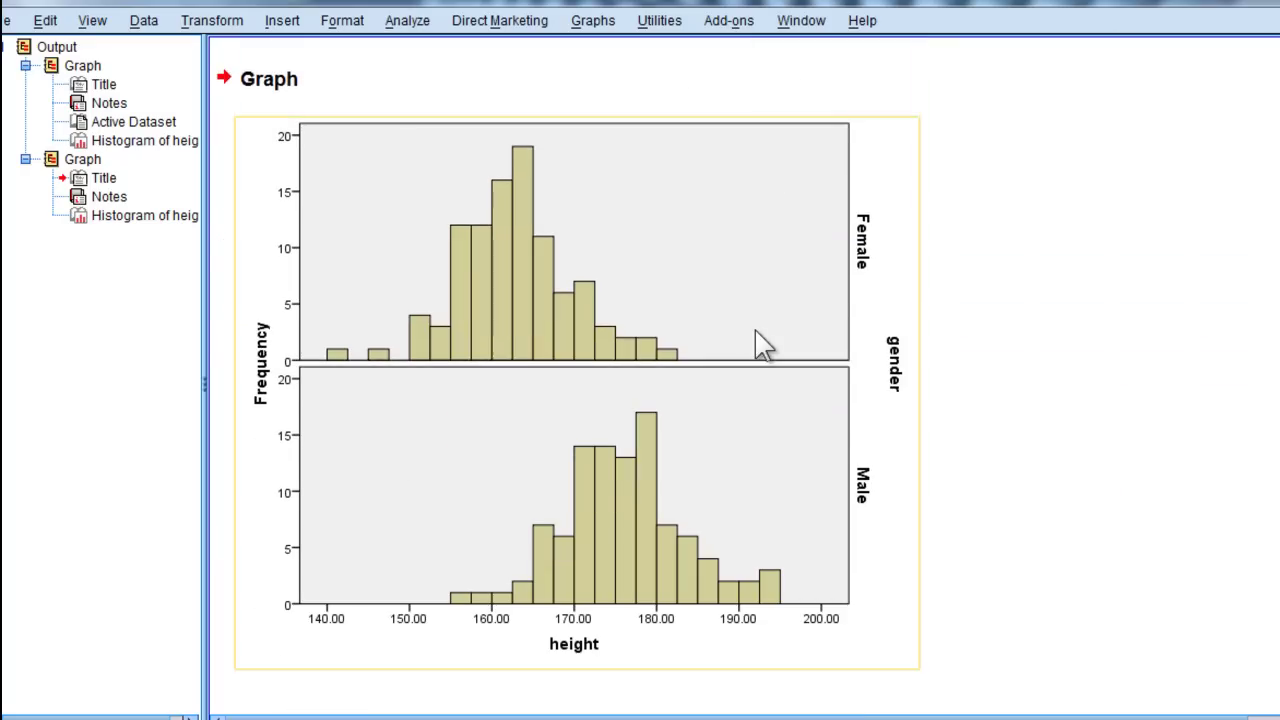
{"action": "left_click", "coordinate": [803, 573]}
Make the plot area's fill and border transparent and the histogram bars light blue
{"action": "double_click", "coordinate": [693, 218]}
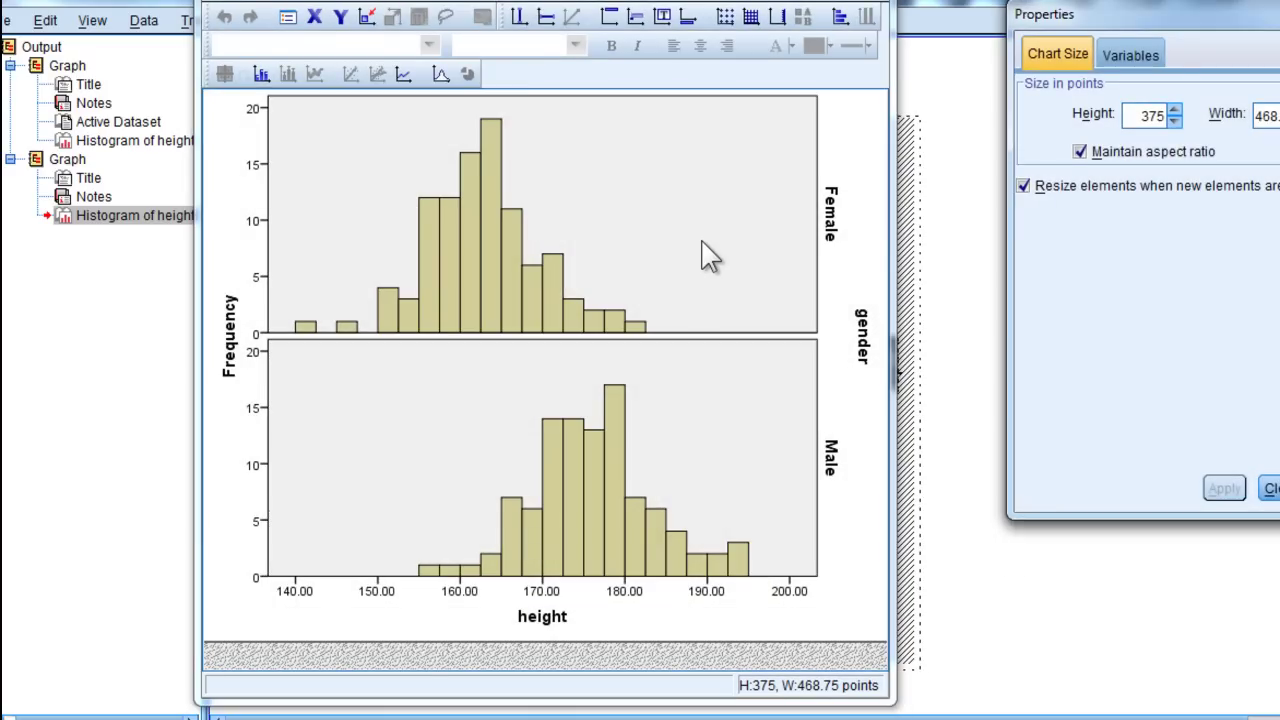
{"action": "left_click", "coordinate": [697, 222]}
{"action": "left_click", "coordinate": [1270, 172]}
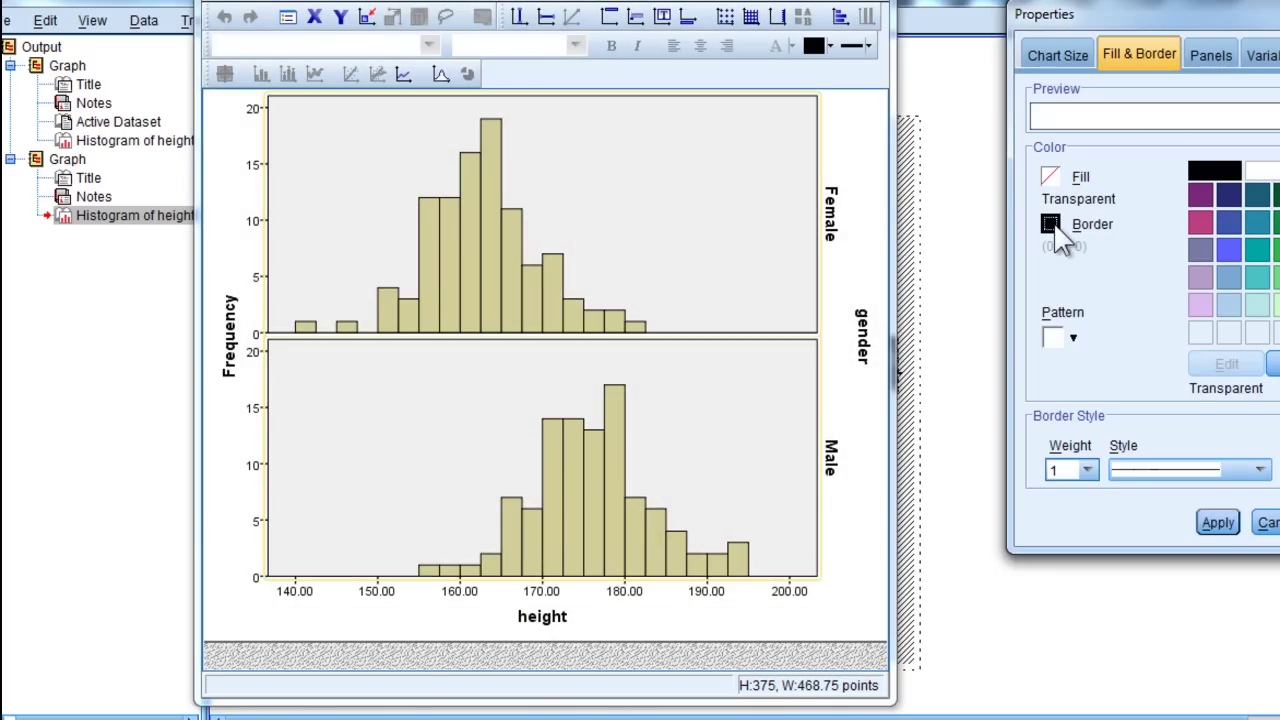
{"action": "left_click", "coordinate": [1050, 224]}
{"action": "left_click", "coordinate": [1270, 172]}
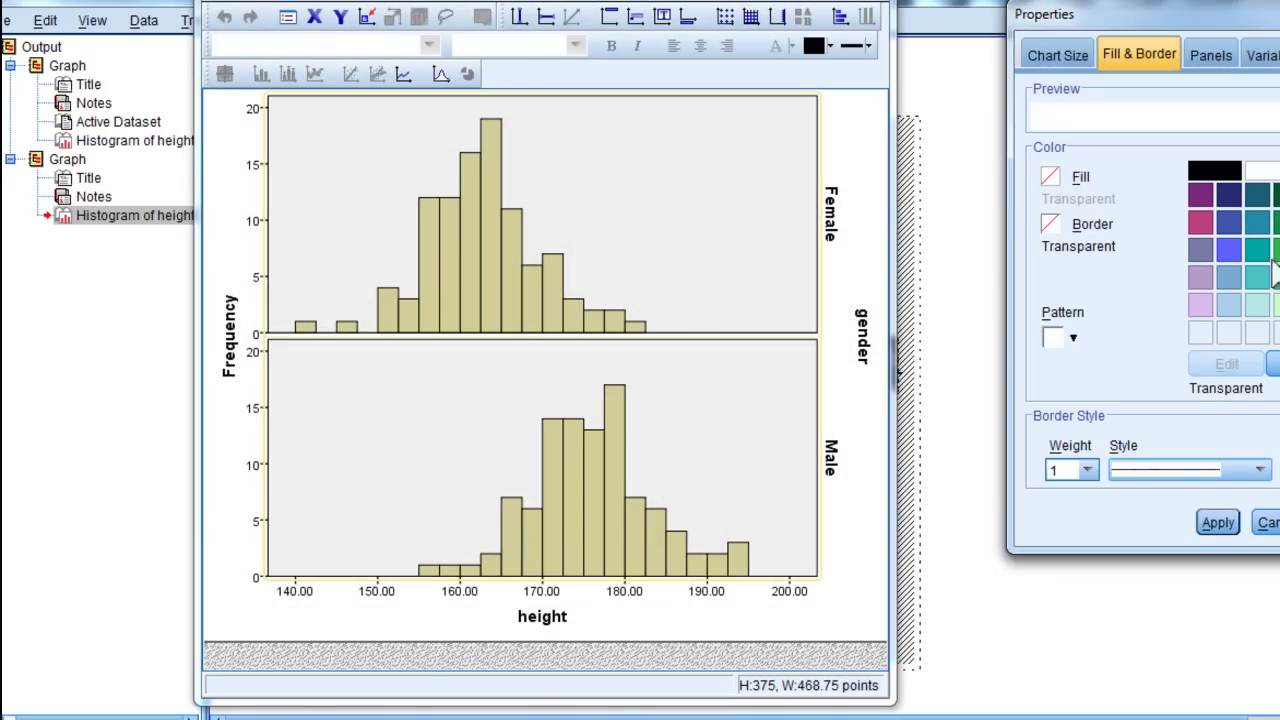
{"action": "left_click", "coordinate": [1225, 520]}
{"action": "left_click", "coordinate": [513, 287]}
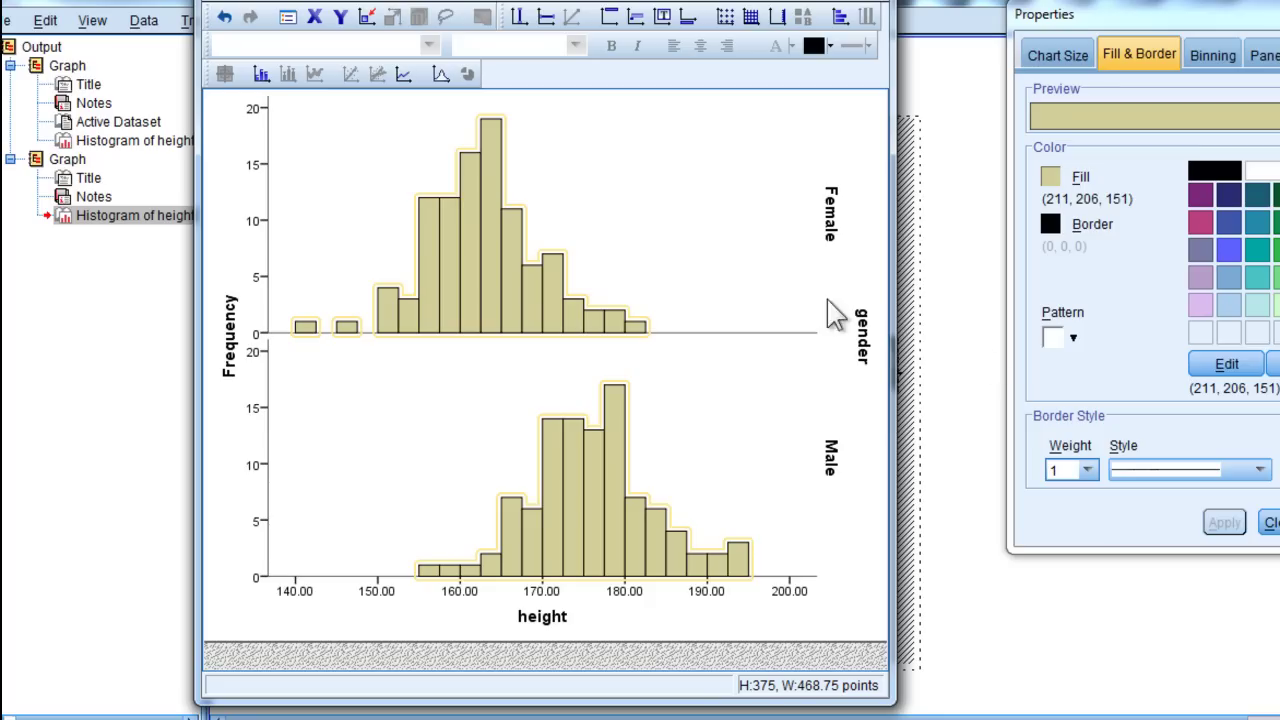
{"action": "left_click", "coordinate": [1226, 306]}
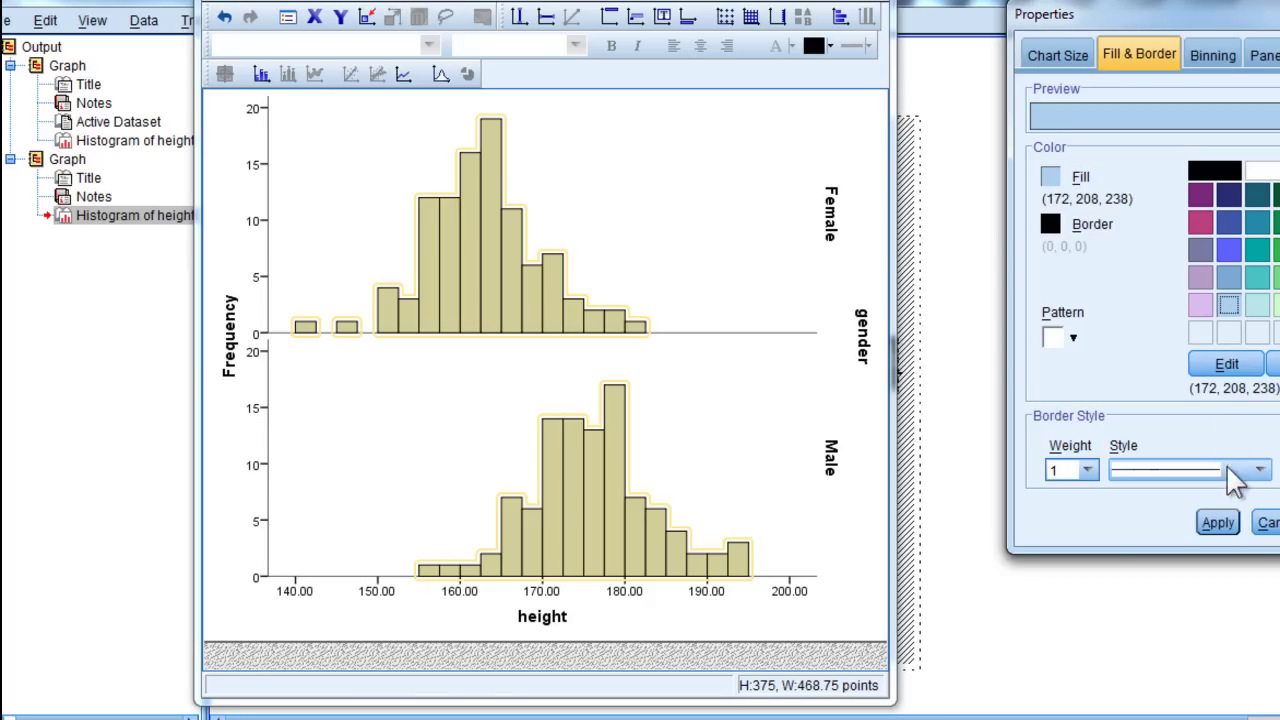
{"action": "left_click", "coordinate": [1225, 522]}
Delete the gender panel label text and close the Chart Editor
{"action": "left_click", "coordinate": [860, 357]}
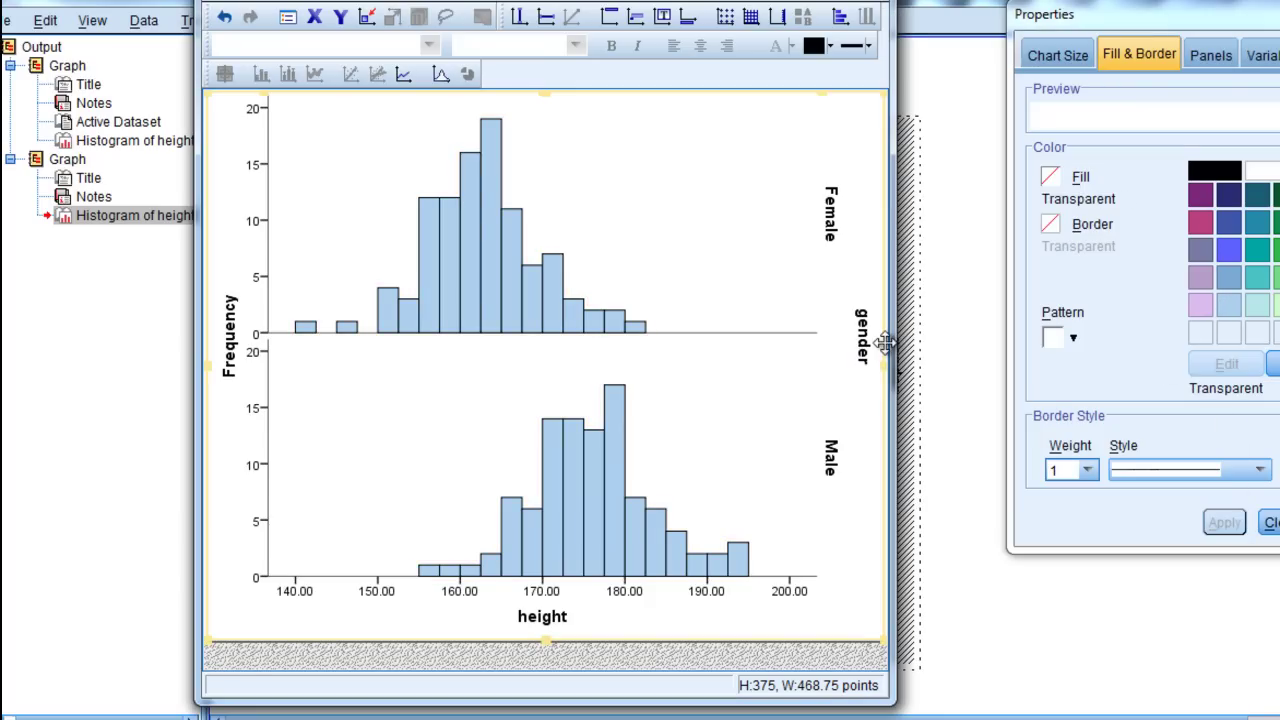
{"action": "left_click", "coordinate": [864, 340]}
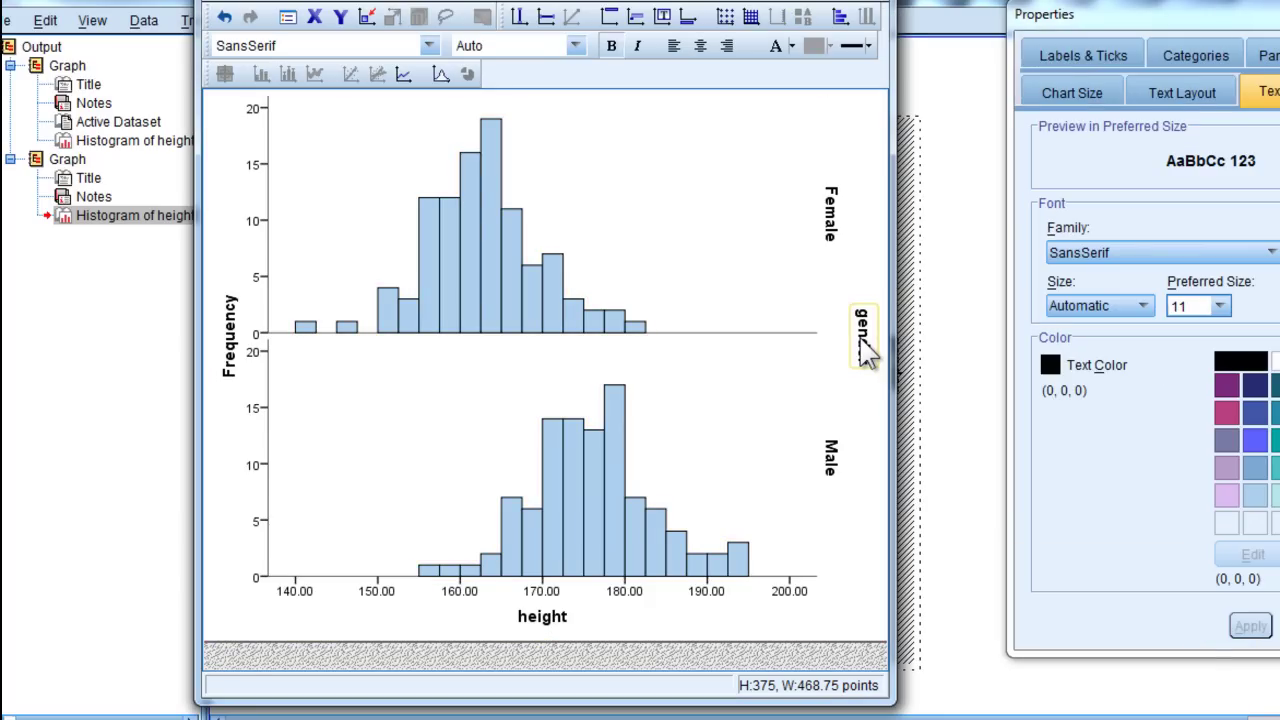
{"action": "left_click", "coordinate": [859, 340]}
{"action": "key", "text": "BackSpace"}
{"action": "key", "text": "BackSpace"}
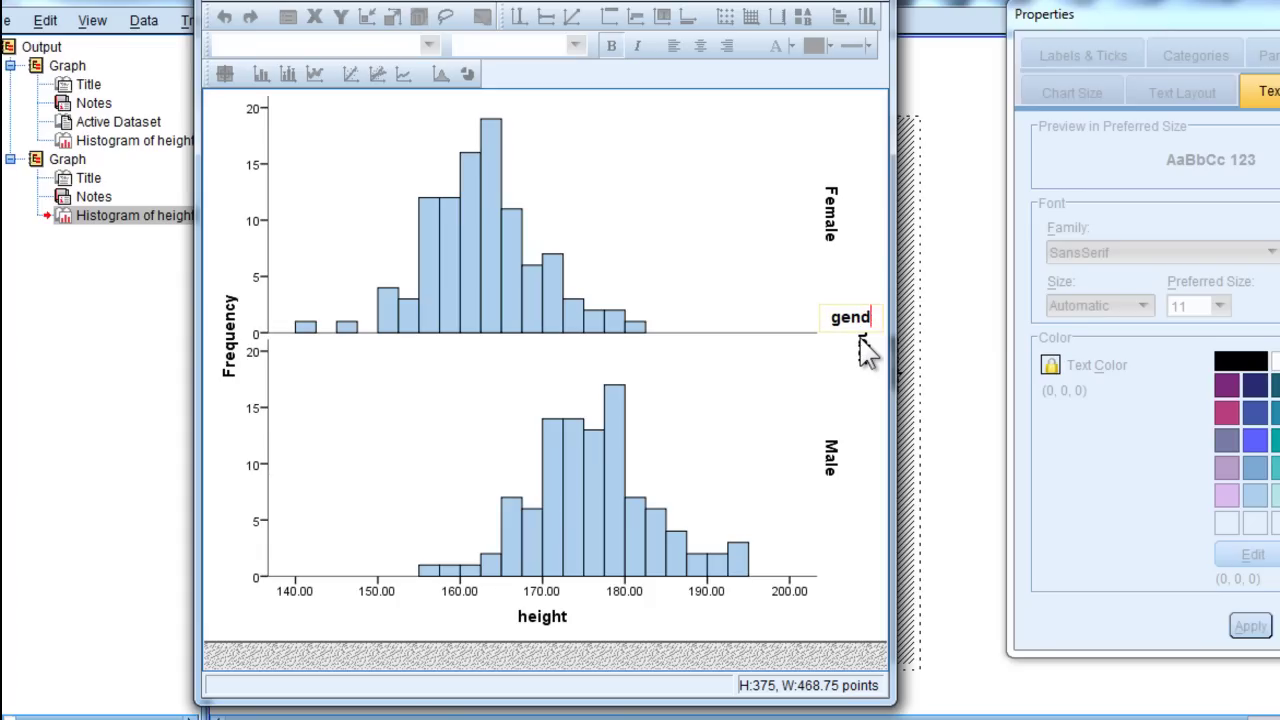
{"action": "key", "text": "BackSpace"}
{"action": "left_click", "coordinate": [867, 352]}
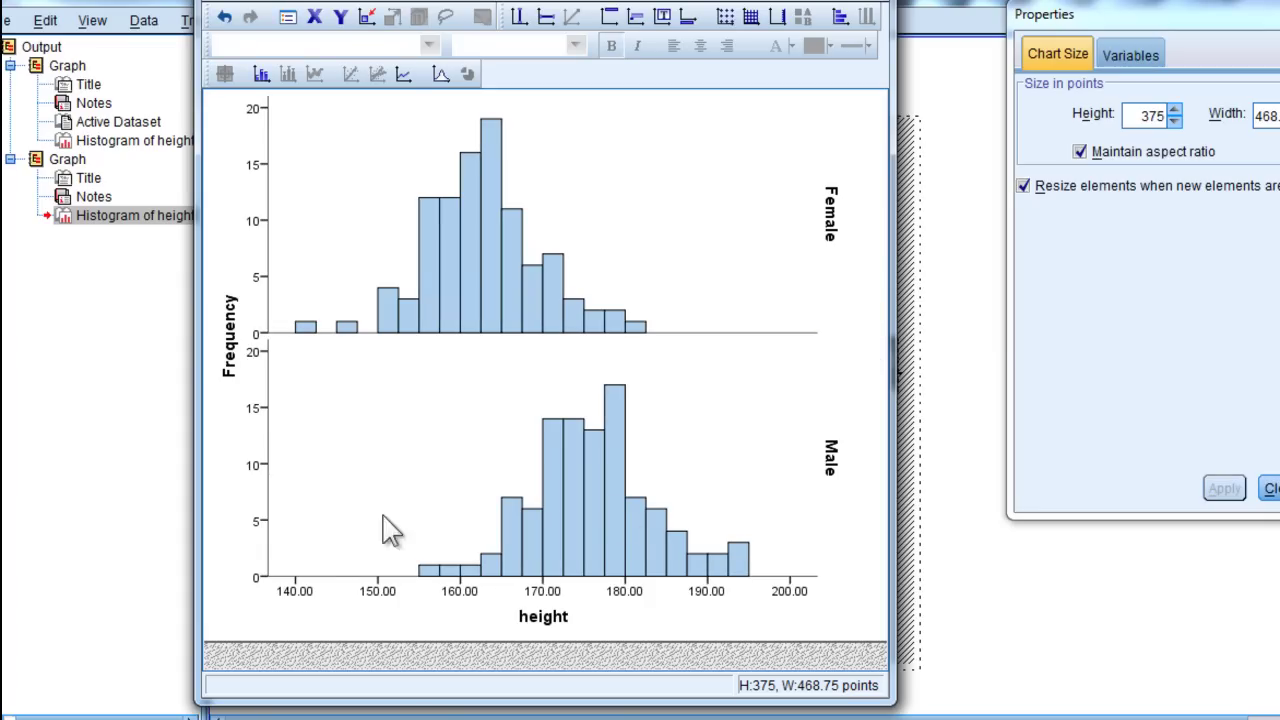
{"action": "left_click", "coordinate": [386, 476]}
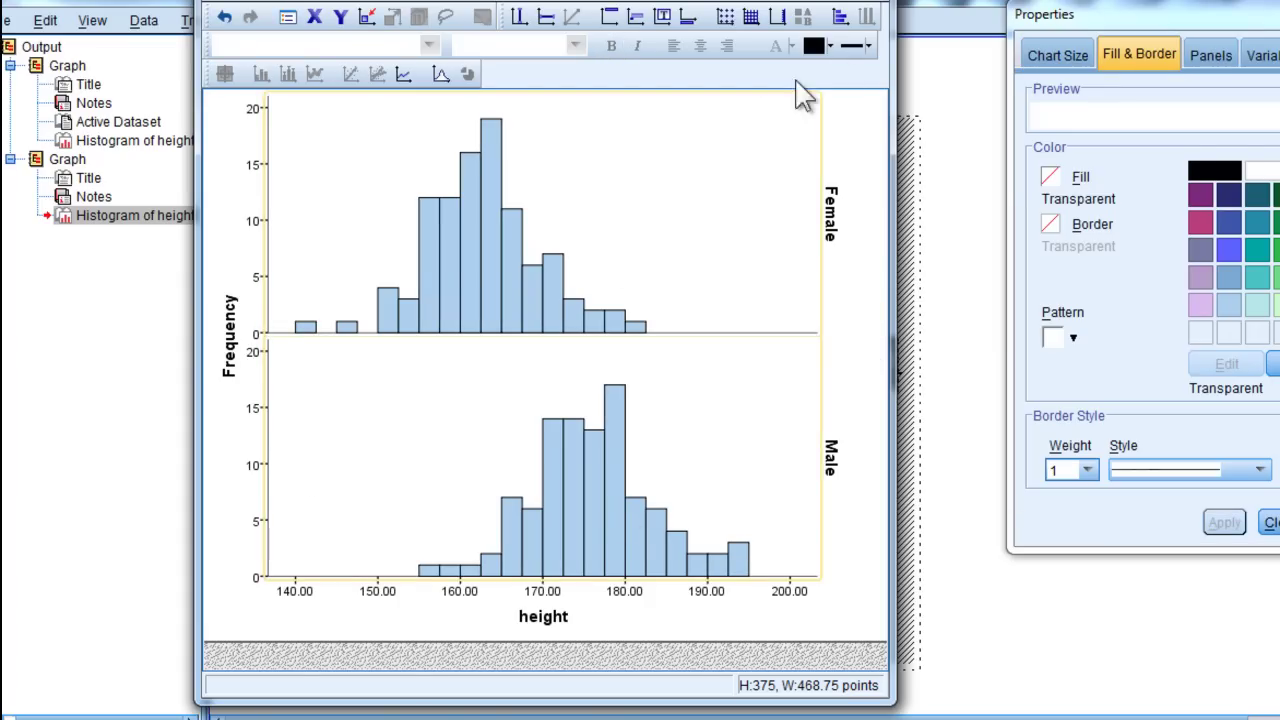
{"action": "key", "text": "alt+F4"}
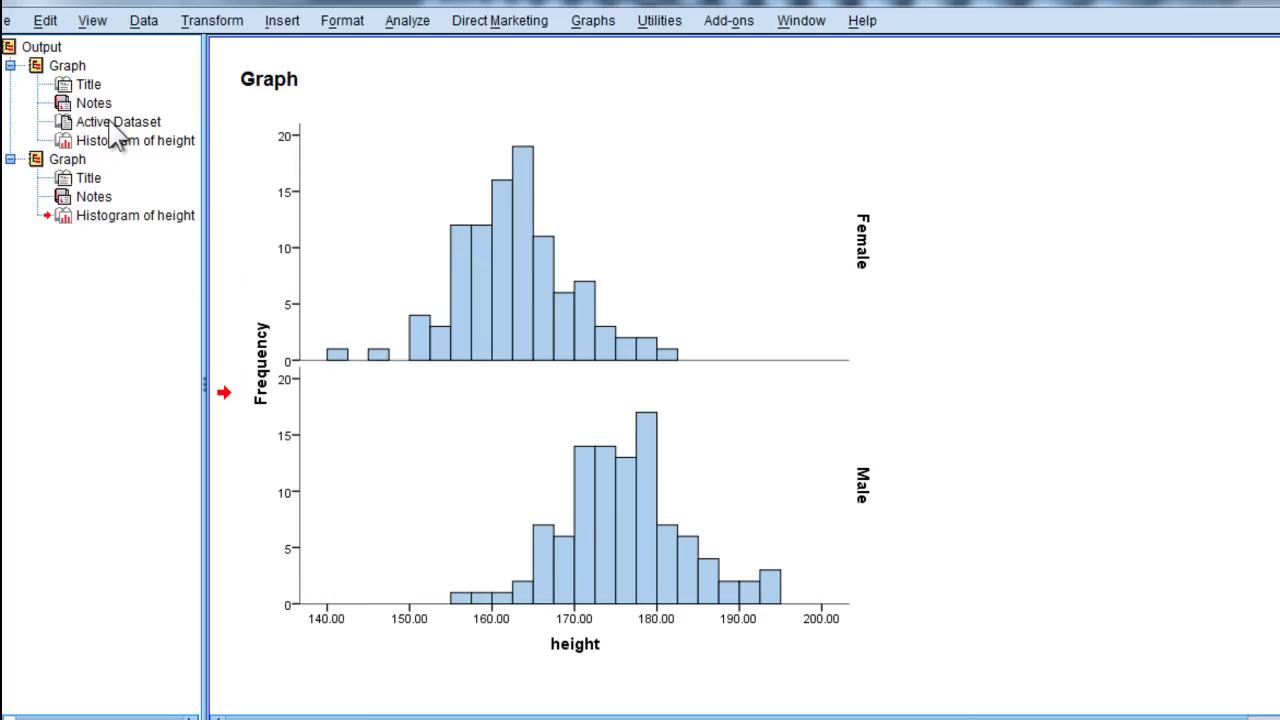
{"action": "left_click", "coordinate": [671, 230]}
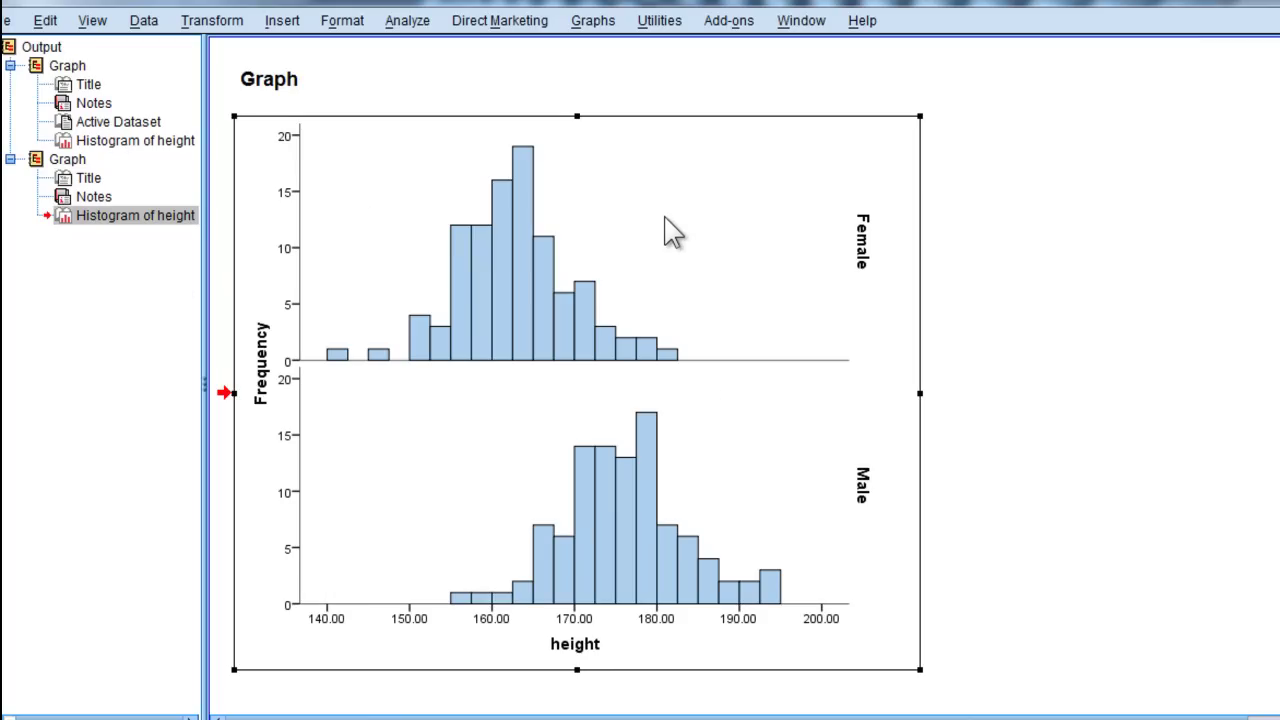
Split the file with Compare groups, grouping cases by gender
{"action": "left_click", "coordinate": [146, 30]}
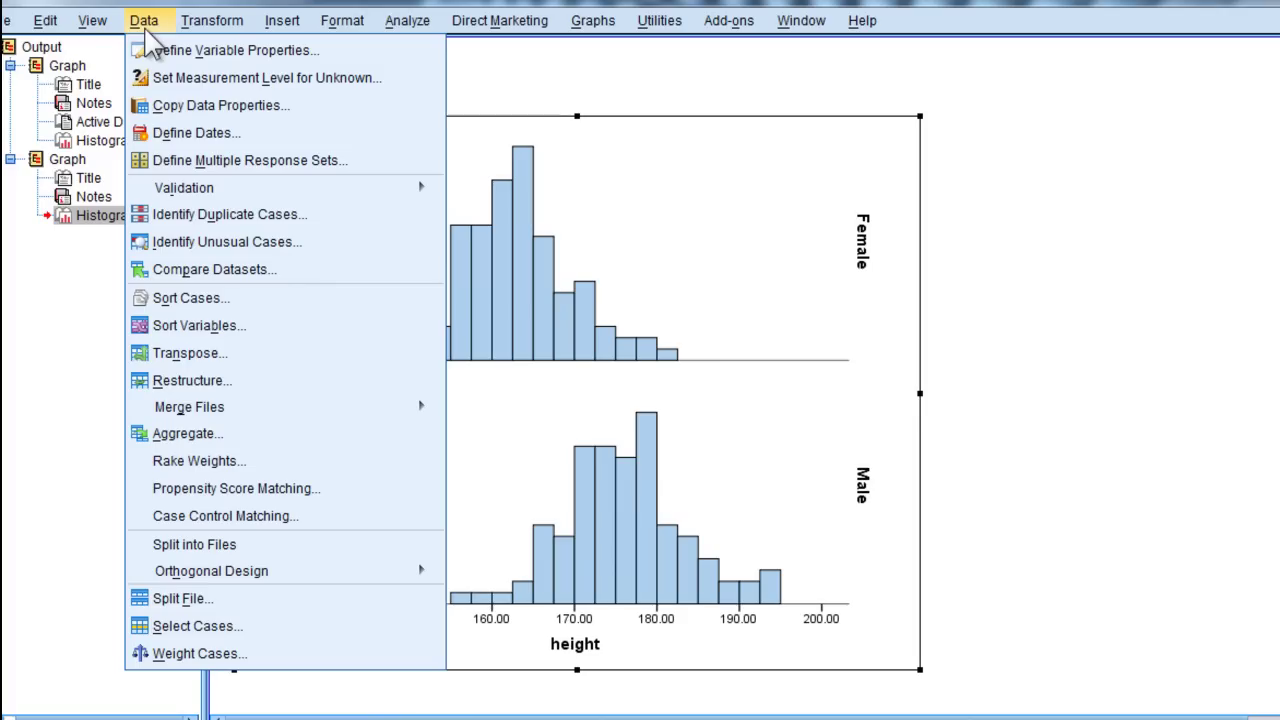
{"action": "left_click", "coordinate": [203, 605]}
{"action": "left_click", "coordinate": [485, 78]}
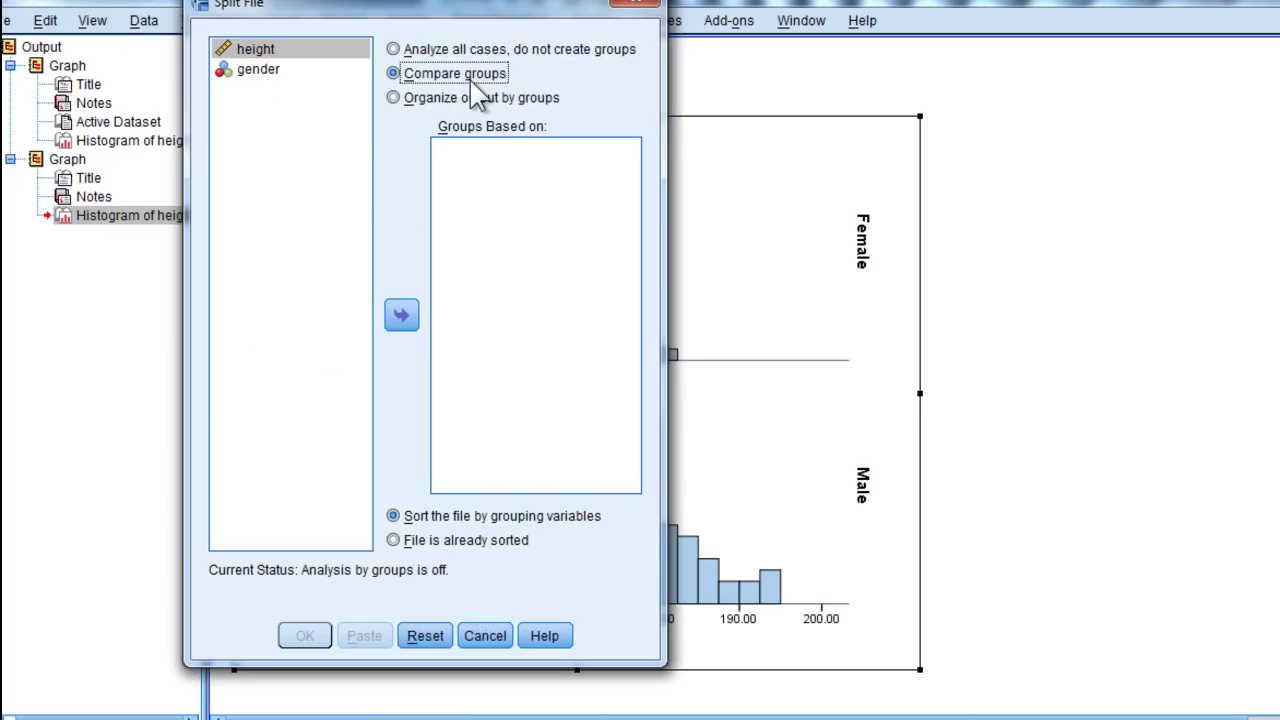
{"action": "left_click", "coordinate": [286, 70]}
{"action": "left_click", "coordinate": [401, 315]}
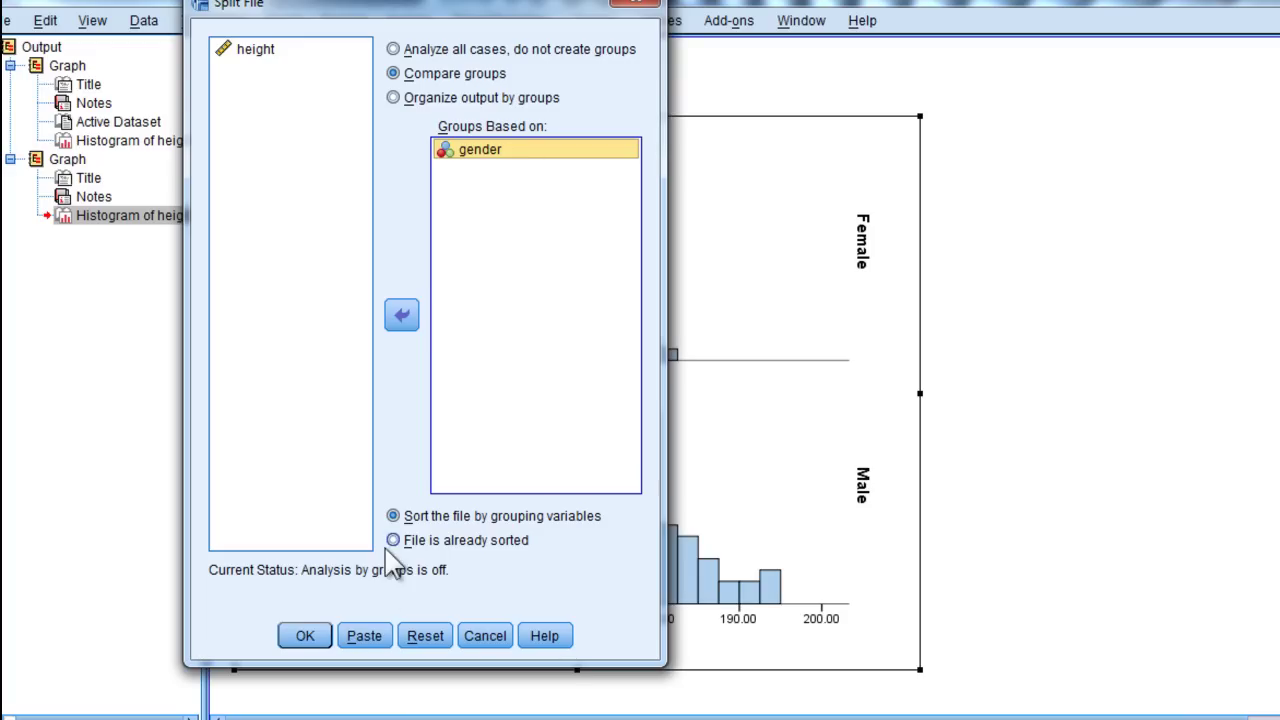
{"action": "left_click", "coordinate": [300, 634]}
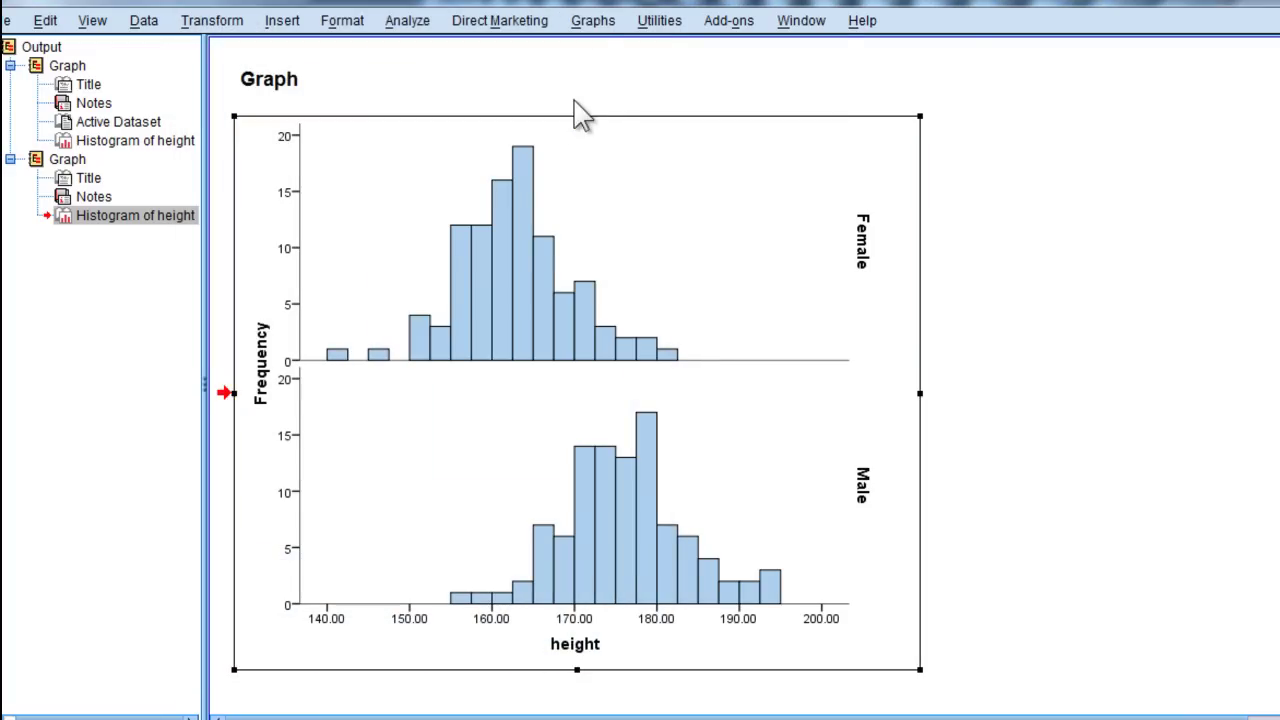
{"action": "left_click", "coordinate": [592, 22]}
Rerun the height histogram without gender row paneling to get separate Female and Male charts
{"action": "mouse_move", "coordinate": [736, 166]}
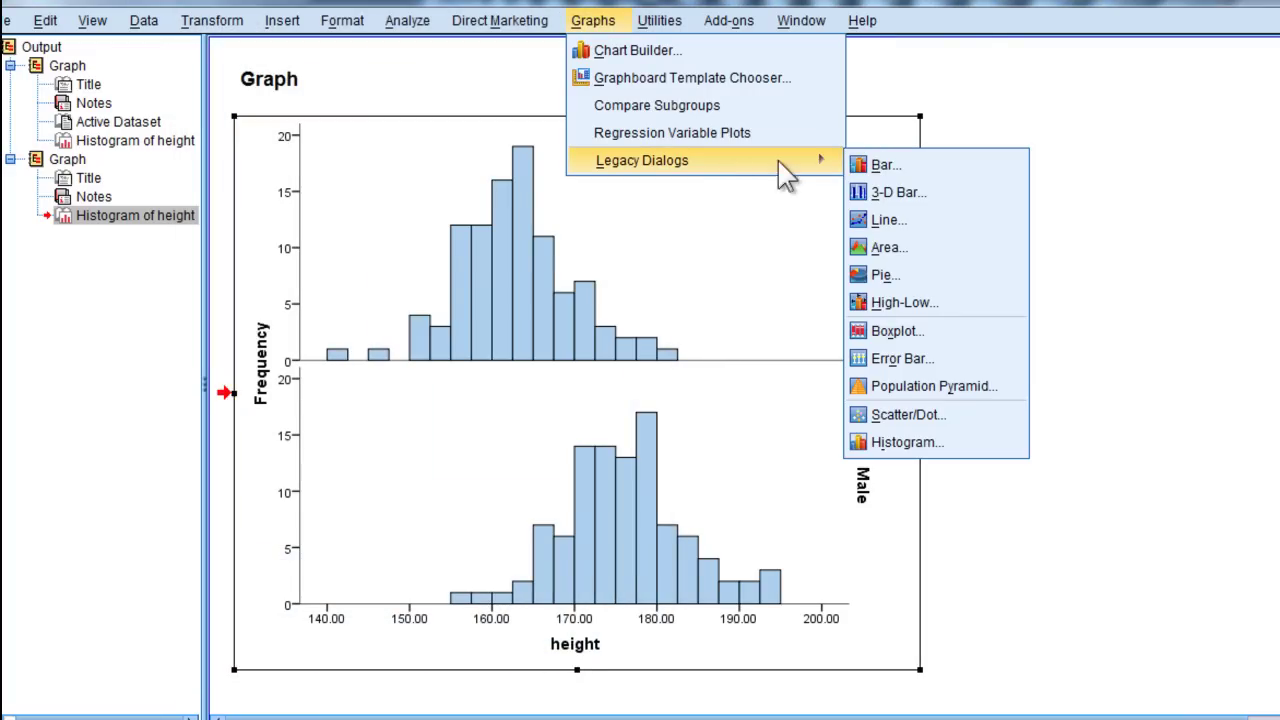
{"action": "left_click", "coordinate": [891, 442]}
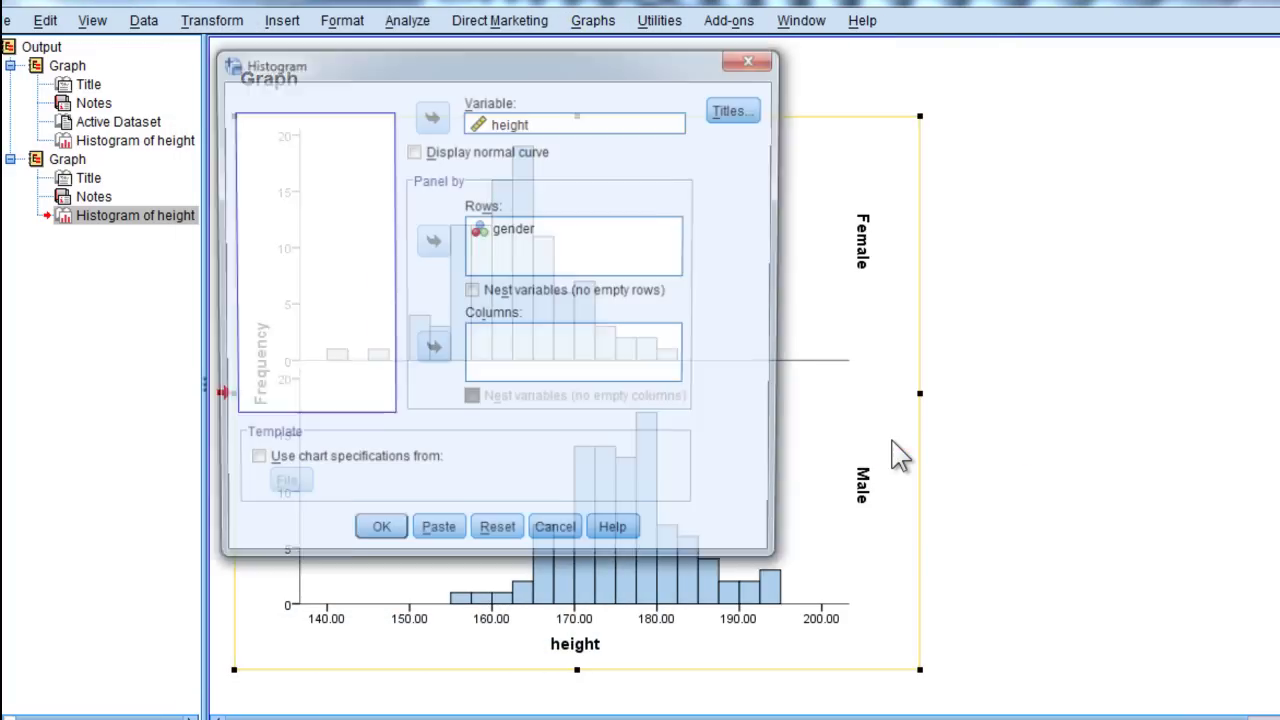
{"action": "left_click", "coordinate": [510, 232]}
{"action": "left_click", "coordinate": [432, 241]}
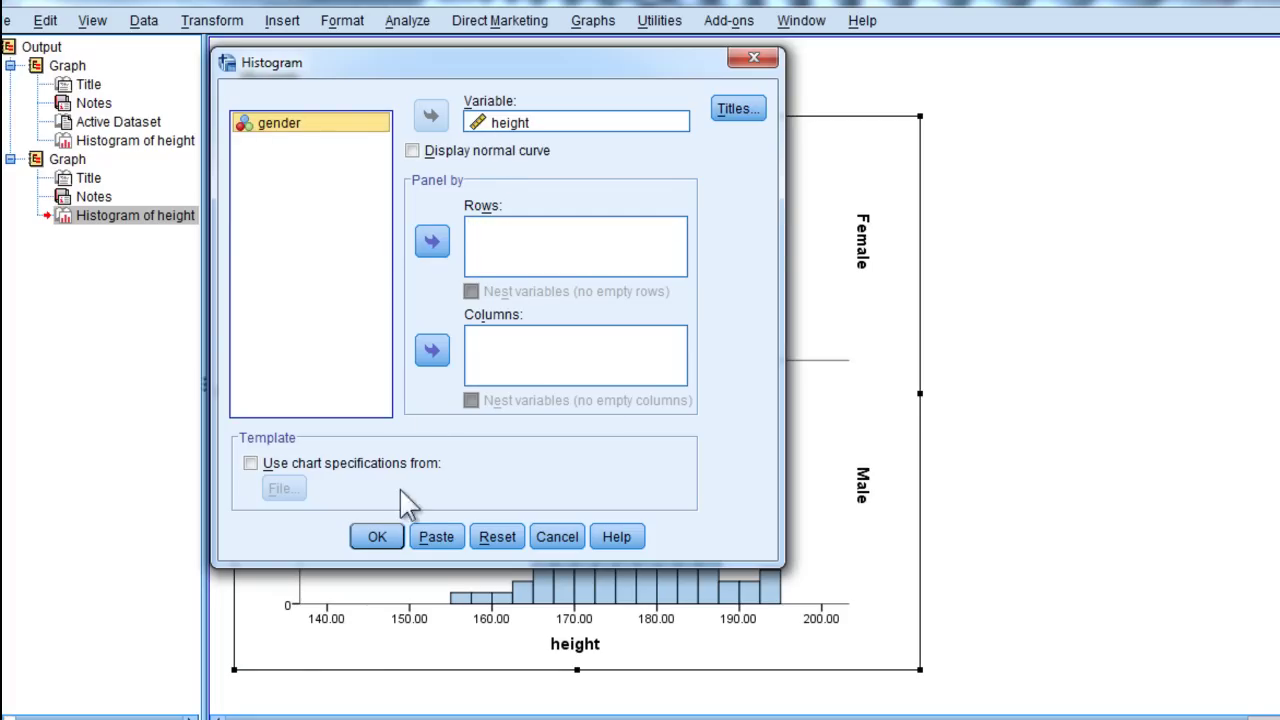
{"action": "left_click", "coordinate": [376, 537]}
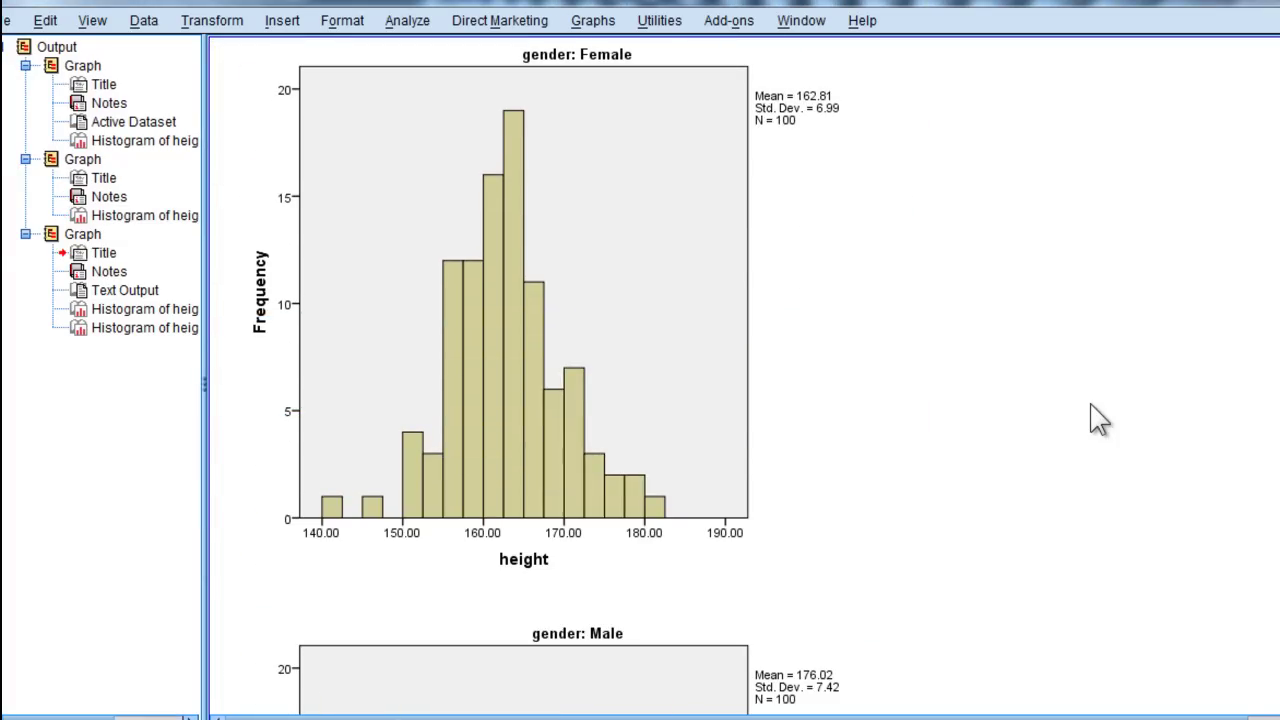
{"action": "scroll", "coordinate": [851, 429], "scroll_direction": "down", "scroll_amount": 5}
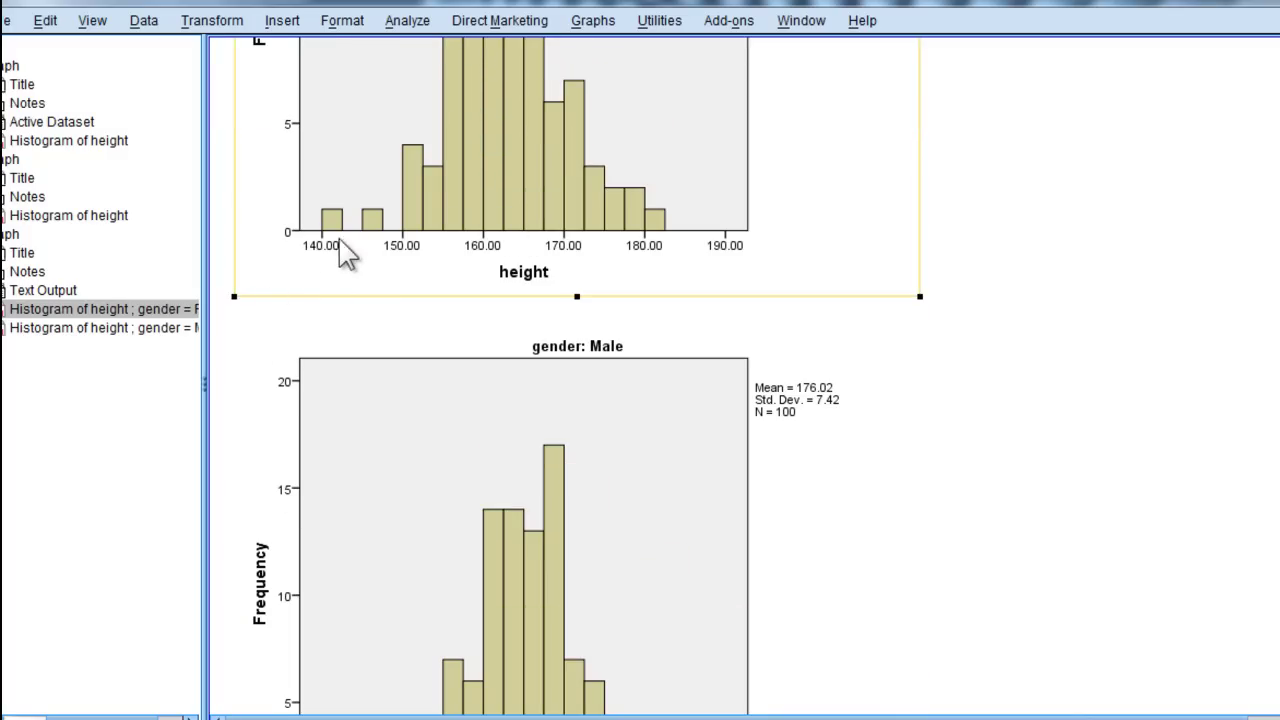
{"action": "scroll", "coordinate": [780, 326], "scroll_direction": "down", "scroll_amount": 3}
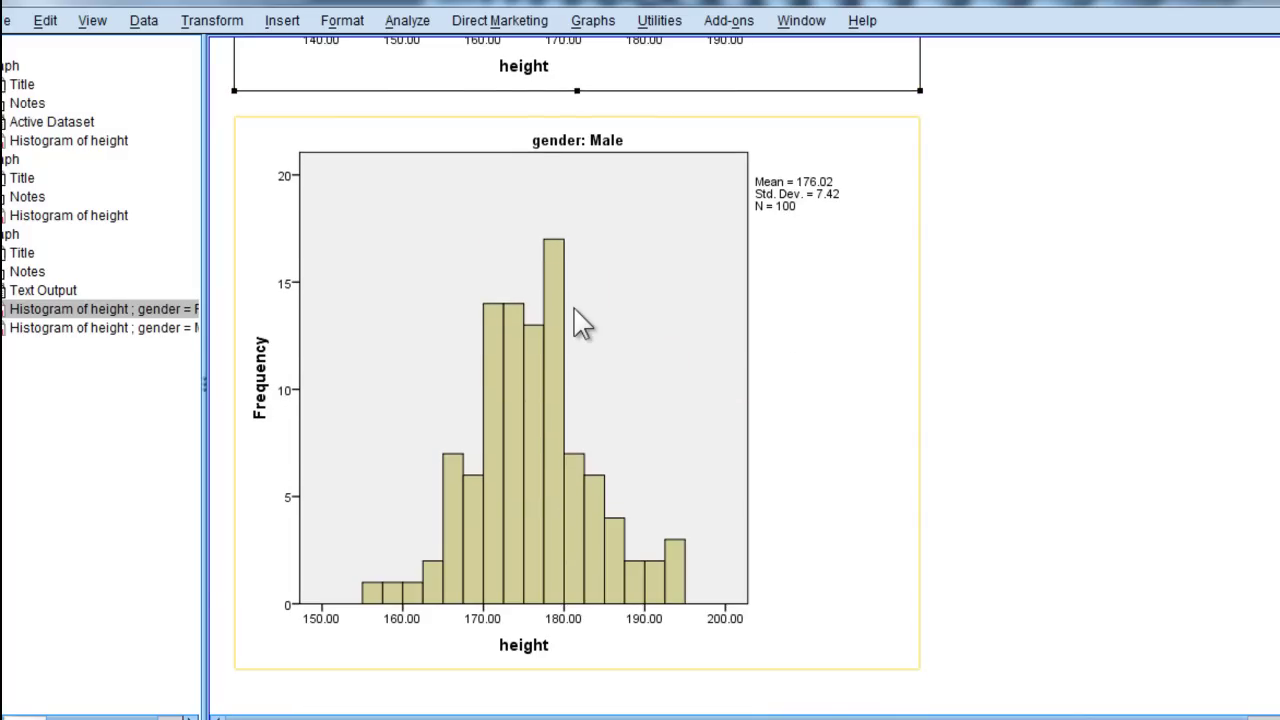
{"action": "left_click", "coordinate": [579, 356]}
{"action": "scroll", "coordinate": [579, 360], "scroll_direction": "up", "scroll_amount": 10}
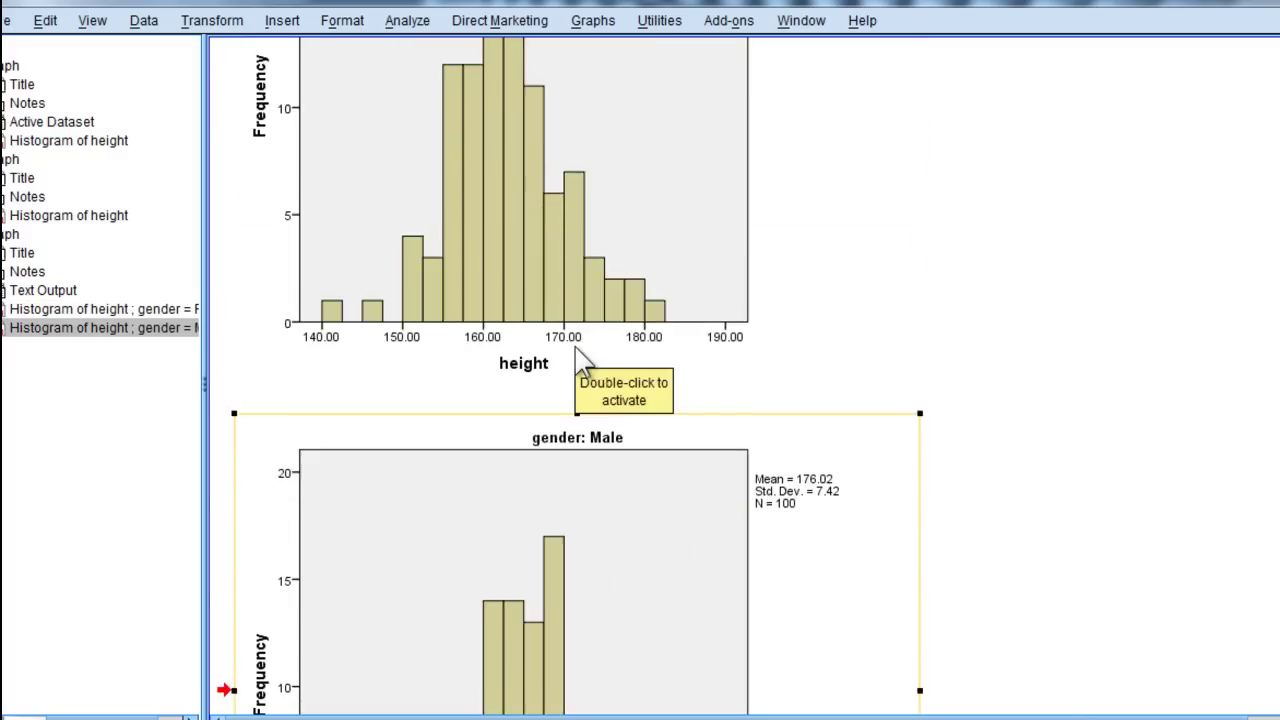
{"action": "scroll", "coordinate": [579, 360], "scroll_direction": "up", "scroll_amount": 4}
{"action": "left_click", "coordinate": [579, 360]}
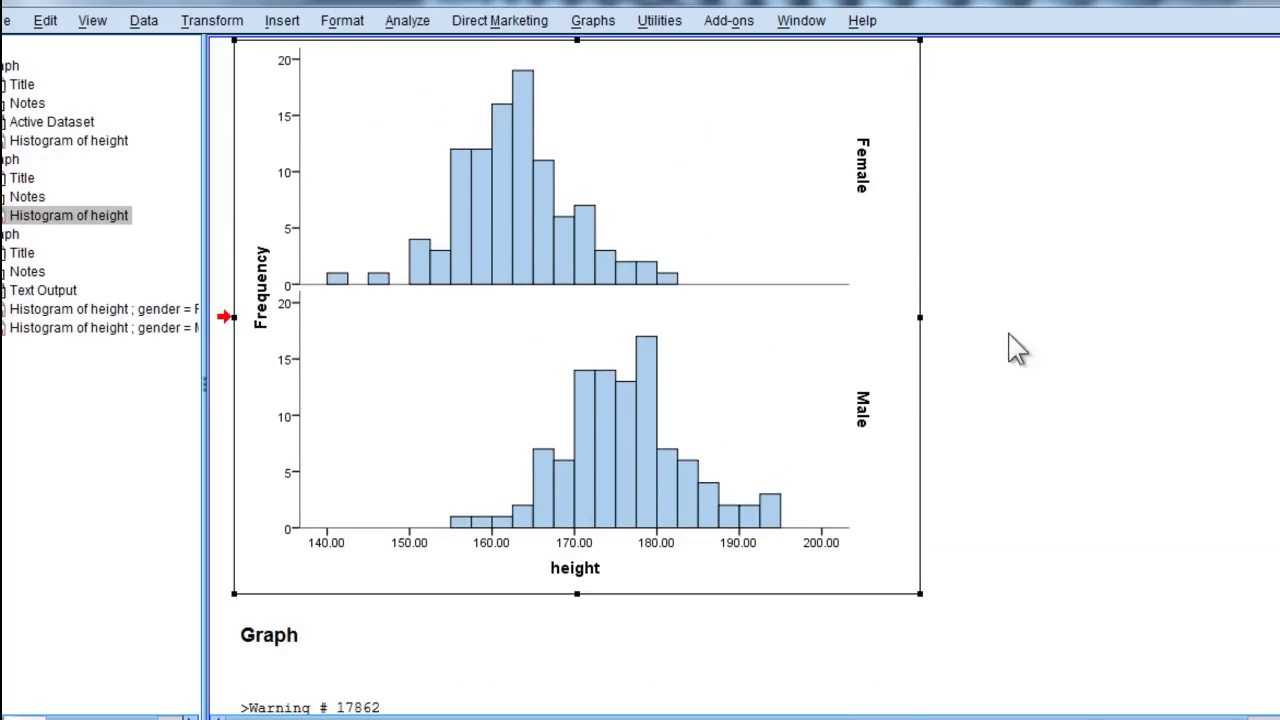
{"action": "scroll", "coordinate": [1097, 347], "scroll_direction": "up", "scroll_amount": 1}
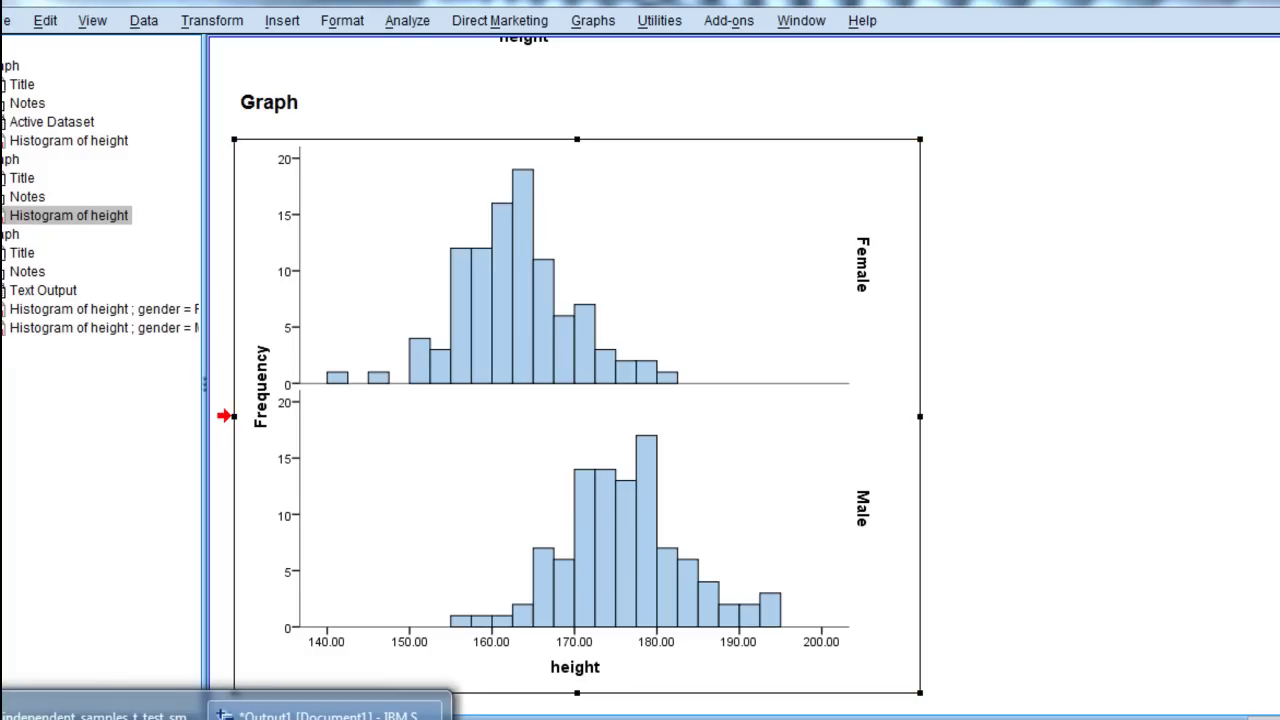
In the smokers brain volume data, histogram frontal_brain_volume paneled by group in rows
{"action": "left_click", "coordinate": [95, 715]}
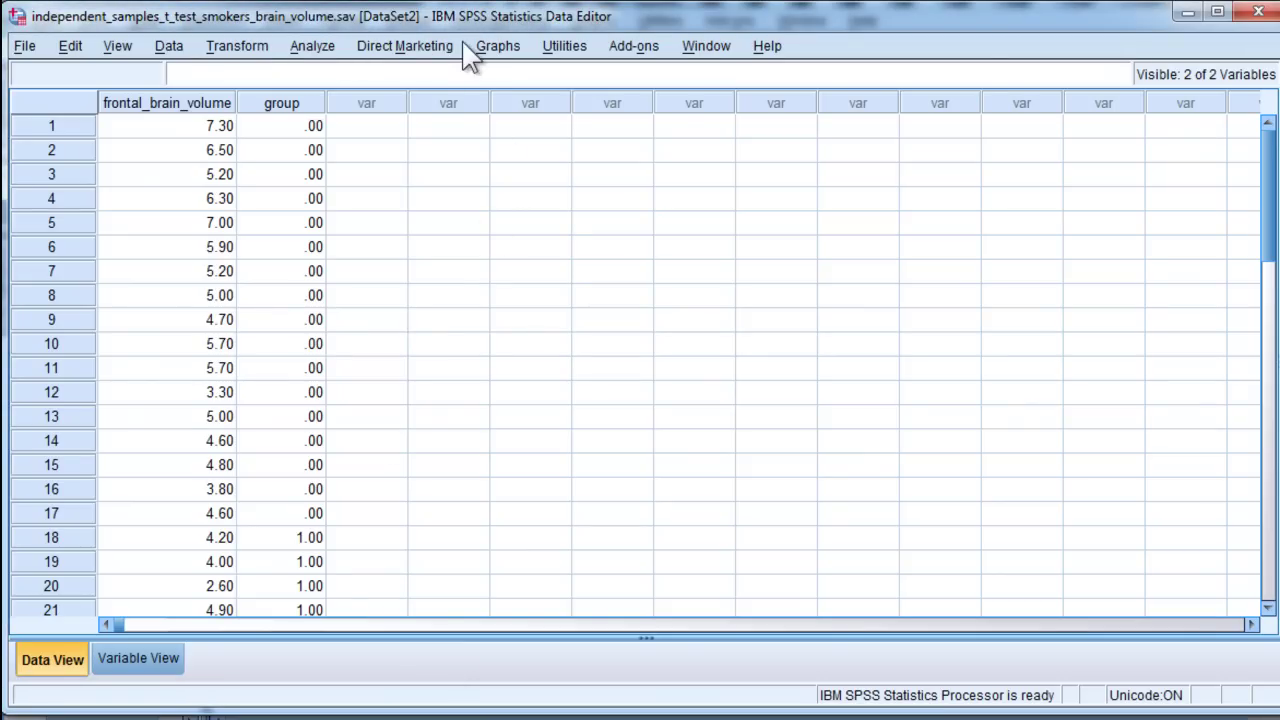
{"action": "left_click", "coordinate": [487, 55]}
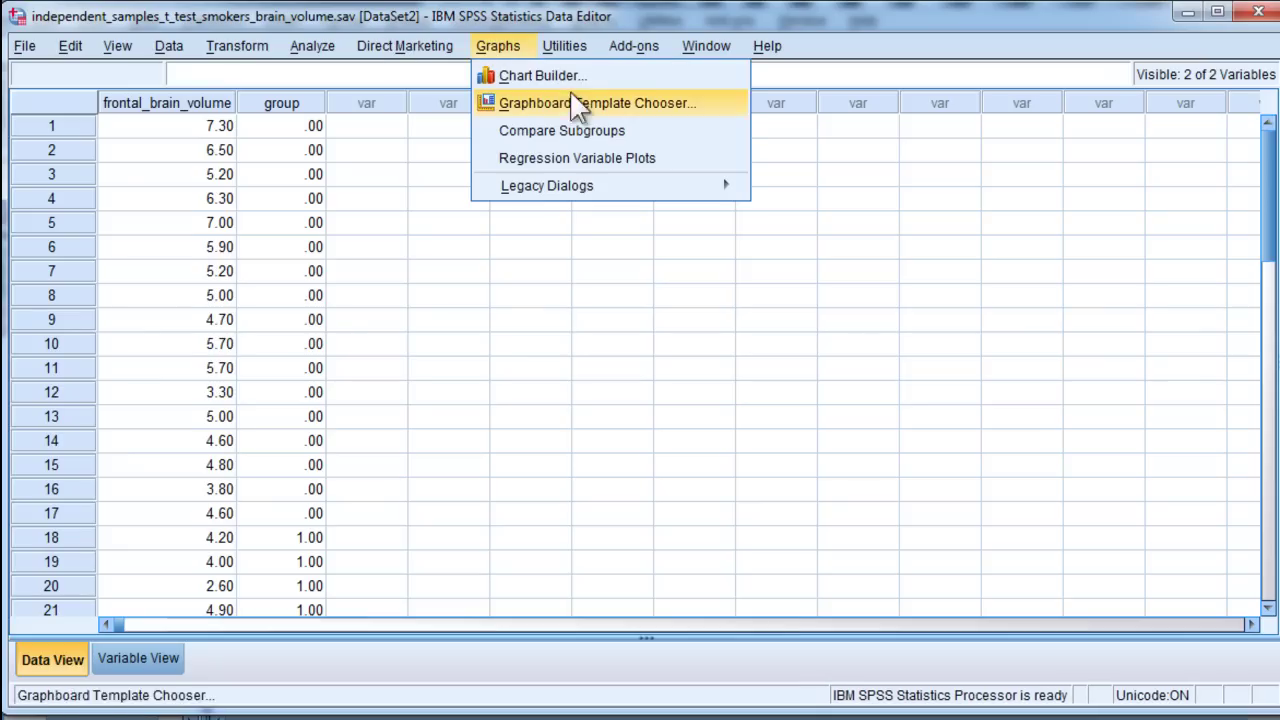
{"action": "mouse_move", "coordinate": [663, 190]}
{"action": "left_click", "coordinate": [812, 470]}
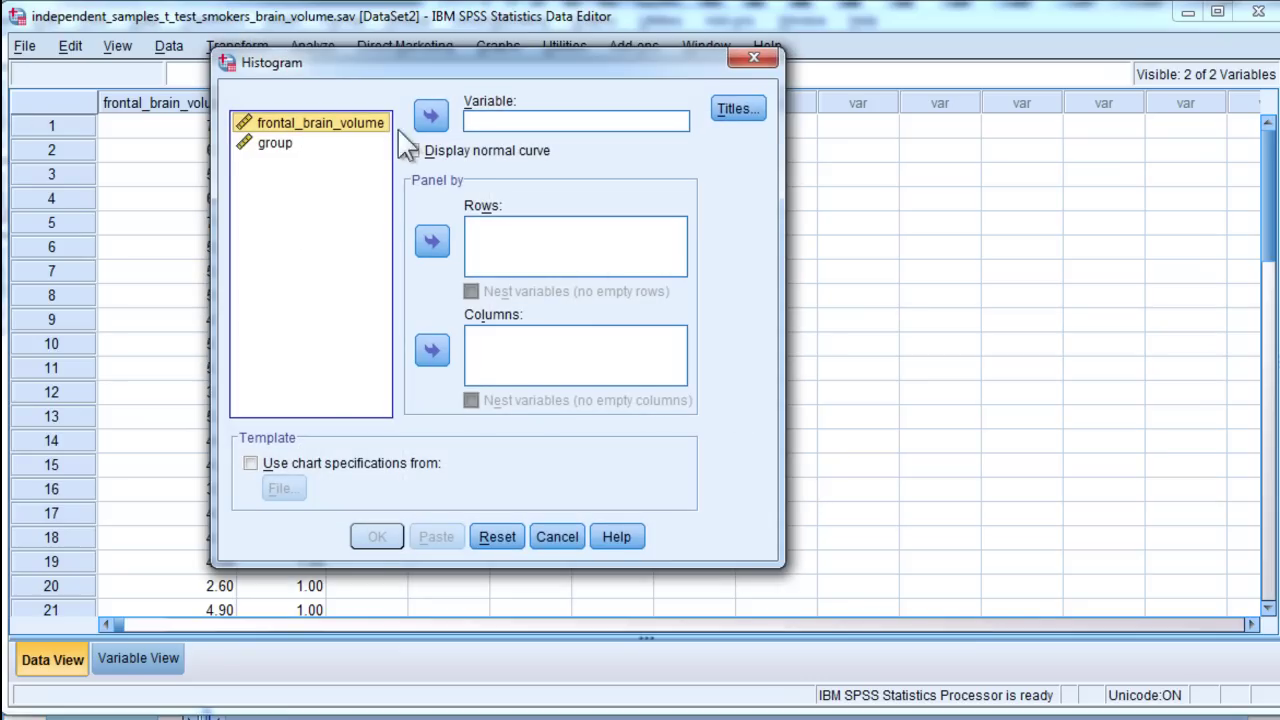
{"action": "left_click", "coordinate": [430, 118]}
{"action": "left_click", "coordinate": [282, 124]}
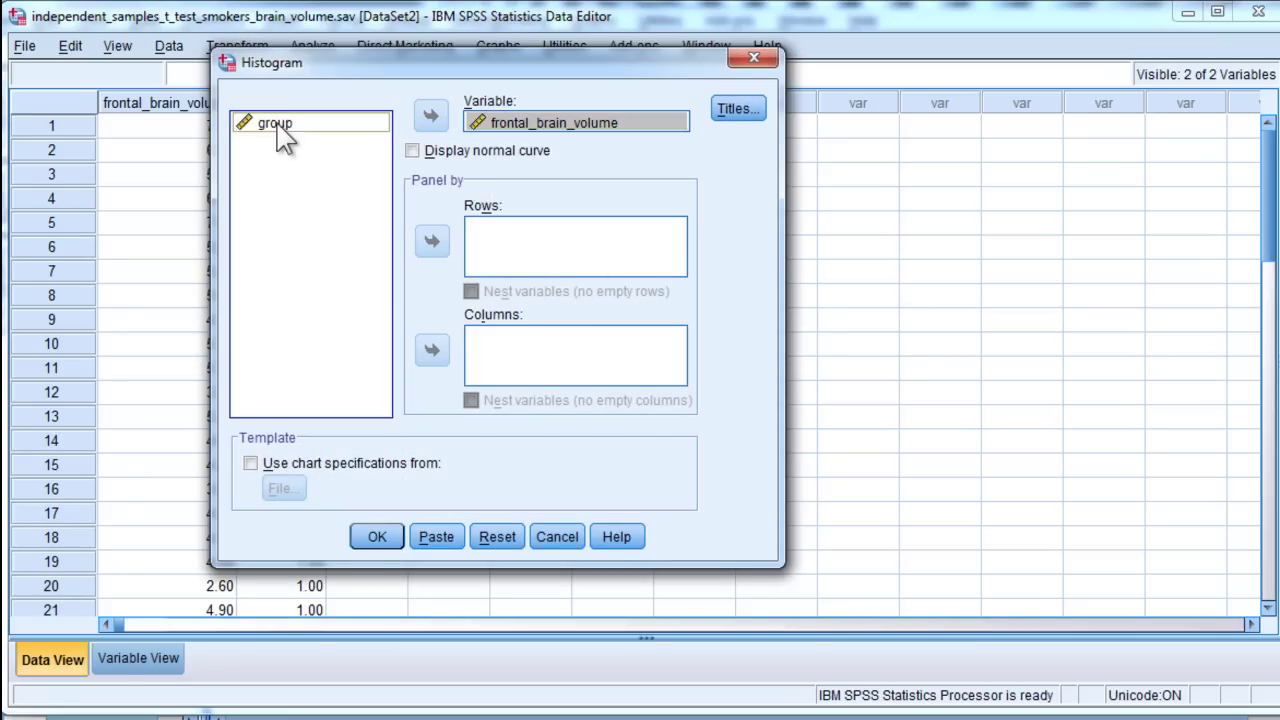
{"action": "left_click", "coordinate": [432, 241]}
{"action": "left_click", "coordinate": [377, 534]}
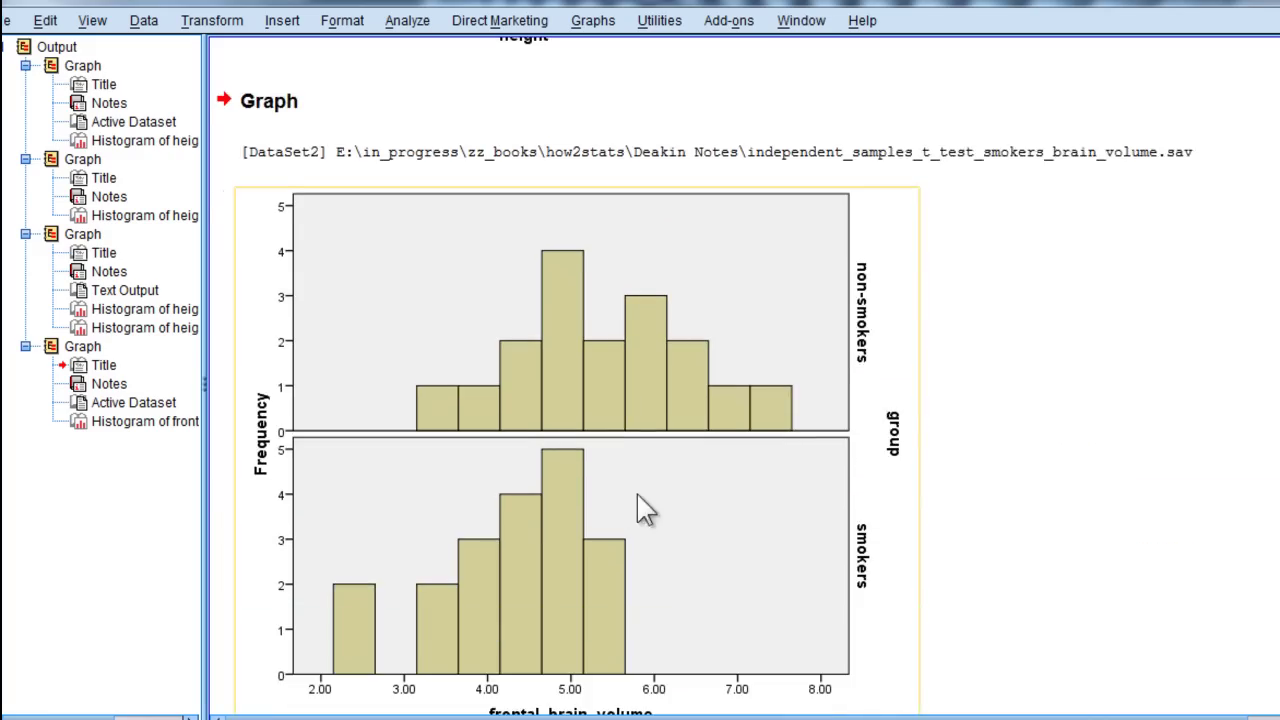
Make the brain-volume chart's plotting area fill and border transparent
{"action": "double_click", "coordinate": [777, 451]}
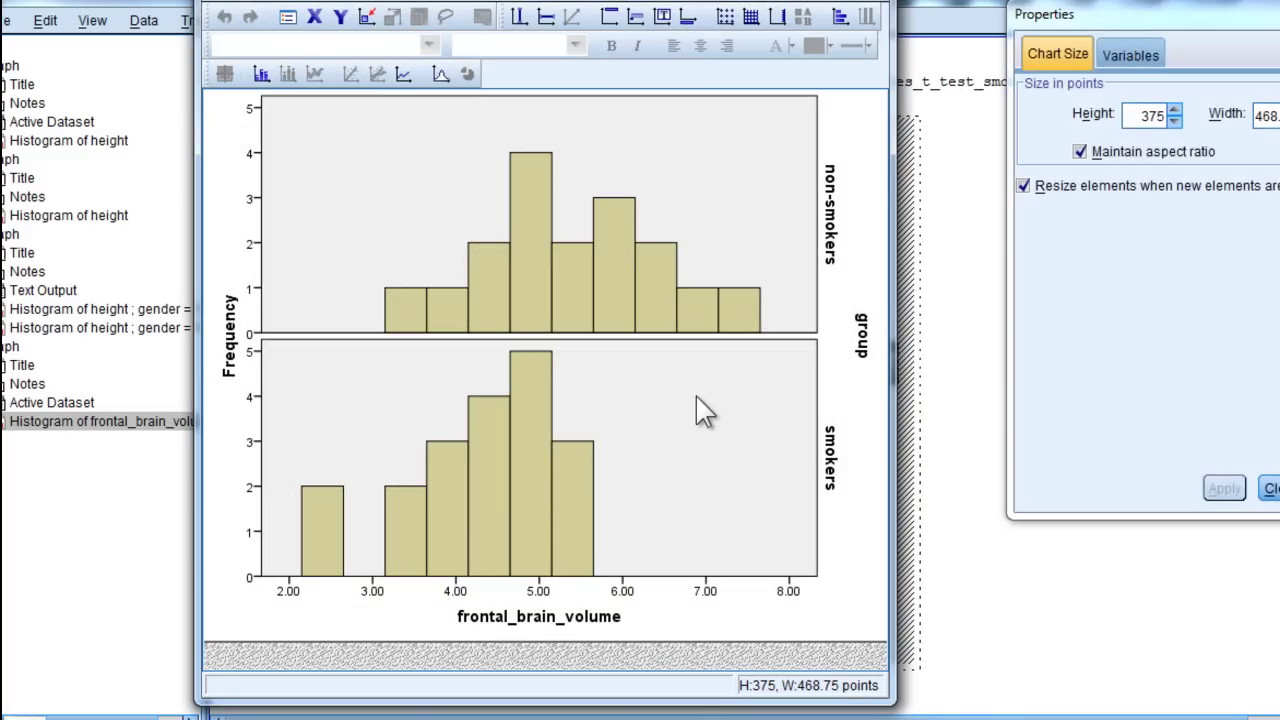
{"action": "left_click", "coordinate": [705, 410]}
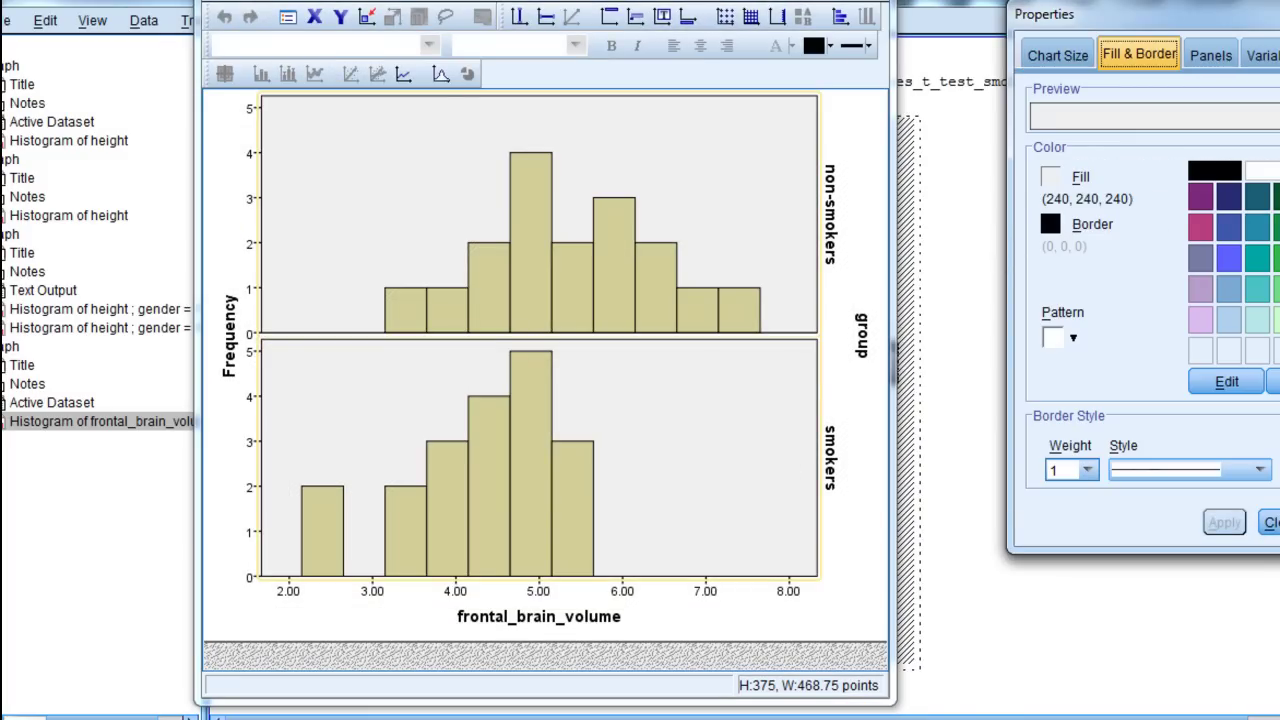
{"action": "left_click", "coordinate": [1257, 192]}
{"action": "left_click", "coordinate": [1055, 232]}
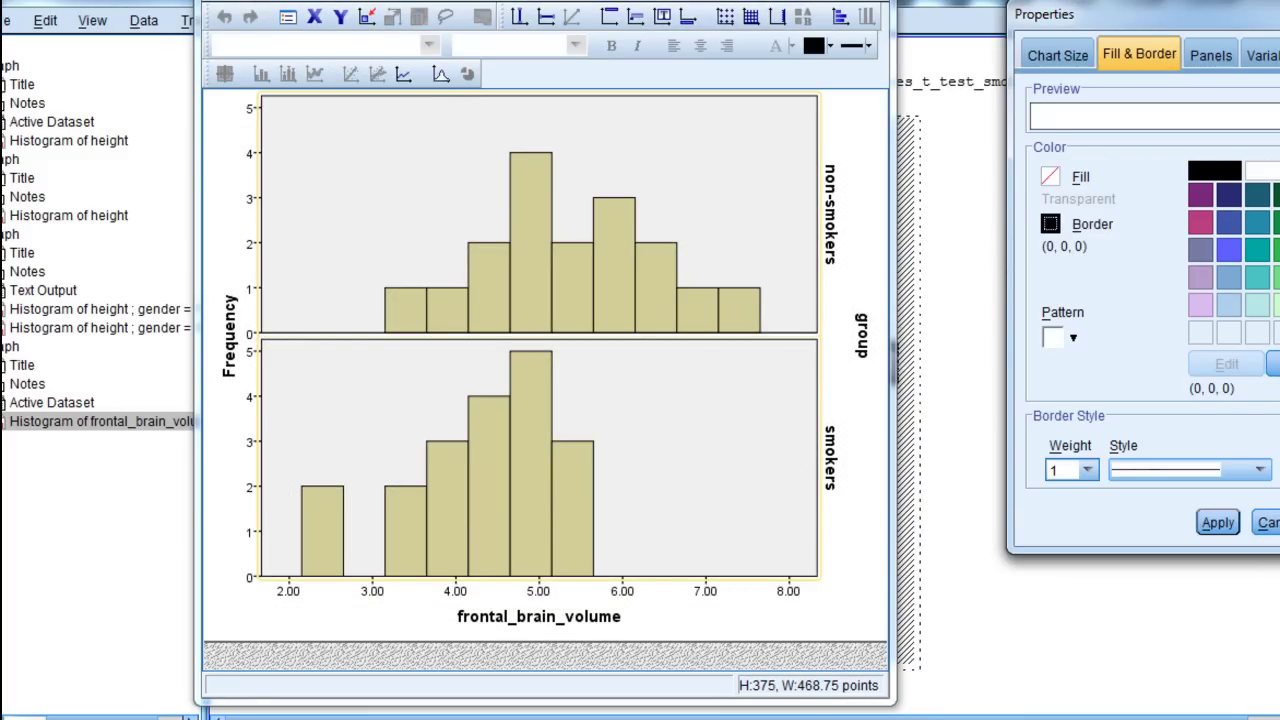
{"action": "left_click", "coordinate": [1278, 170]}
{"action": "left_click_drag", "start_coordinate": [1195, 22], "coordinate": [1096, 33]}
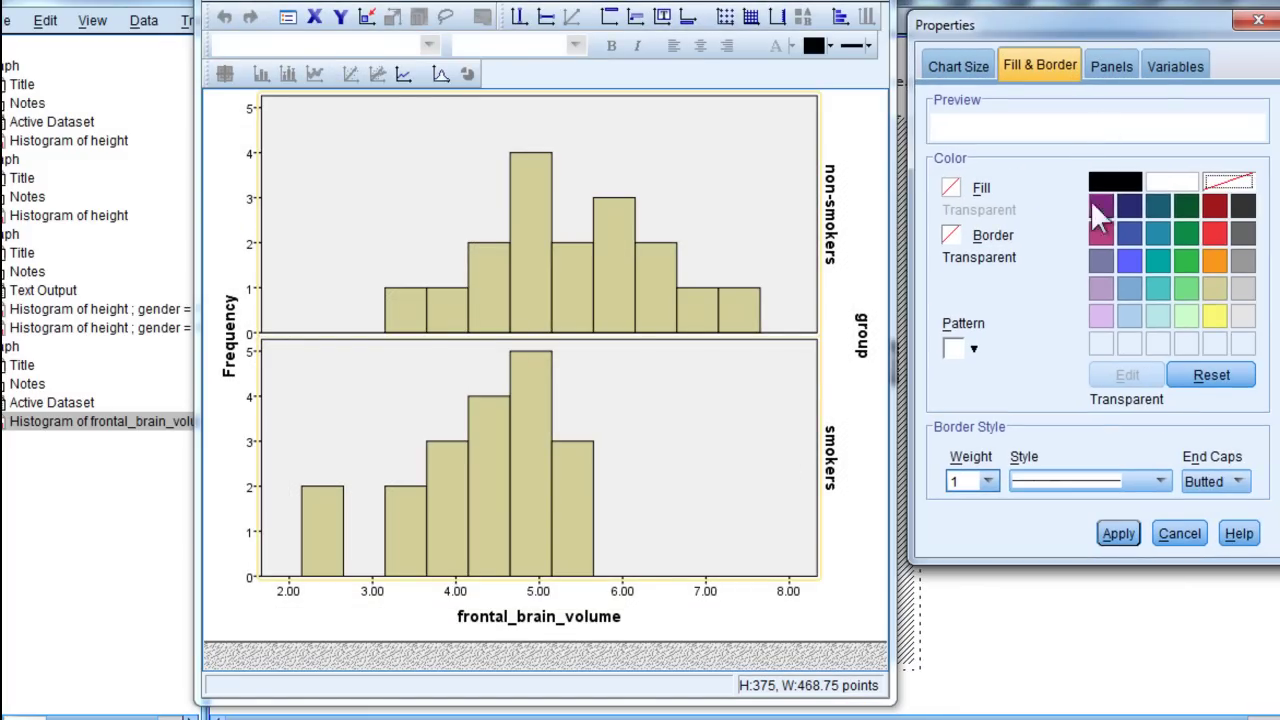
{"action": "left_click", "coordinate": [1118, 534]}
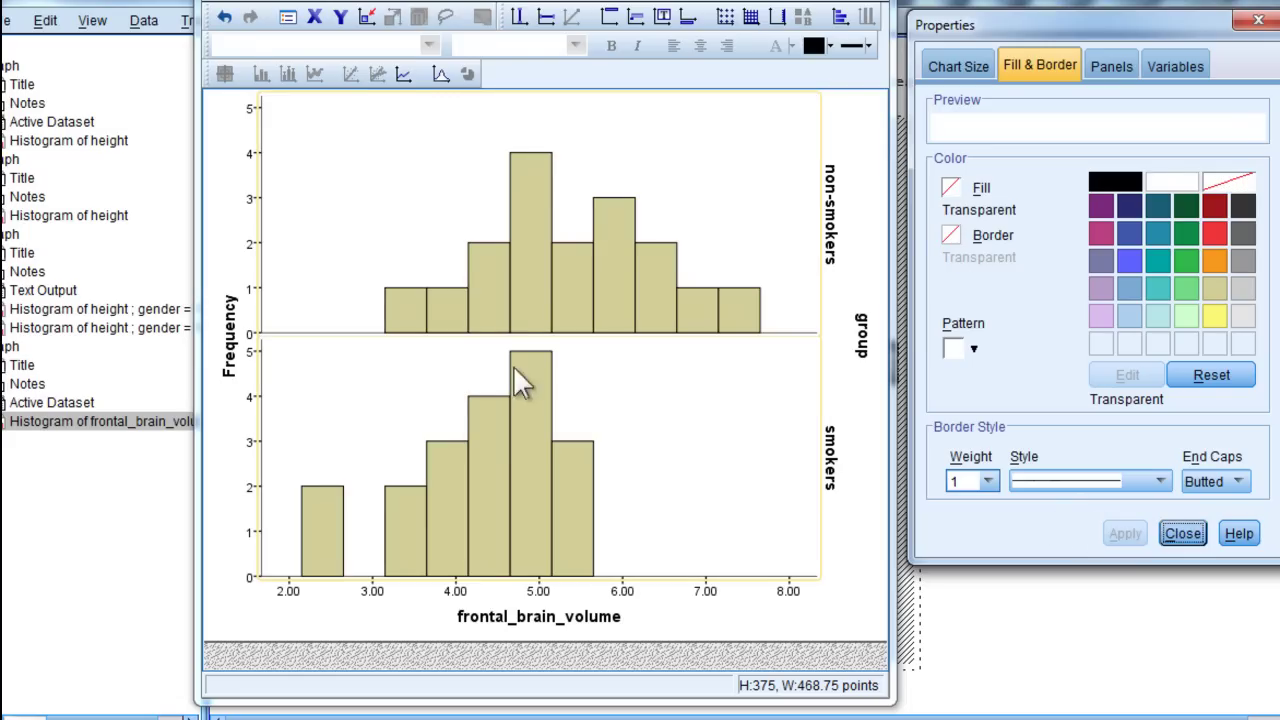
Fill the histogram bars light blue and close the properties panel
{"action": "left_click", "coordinate": [559, 266]}
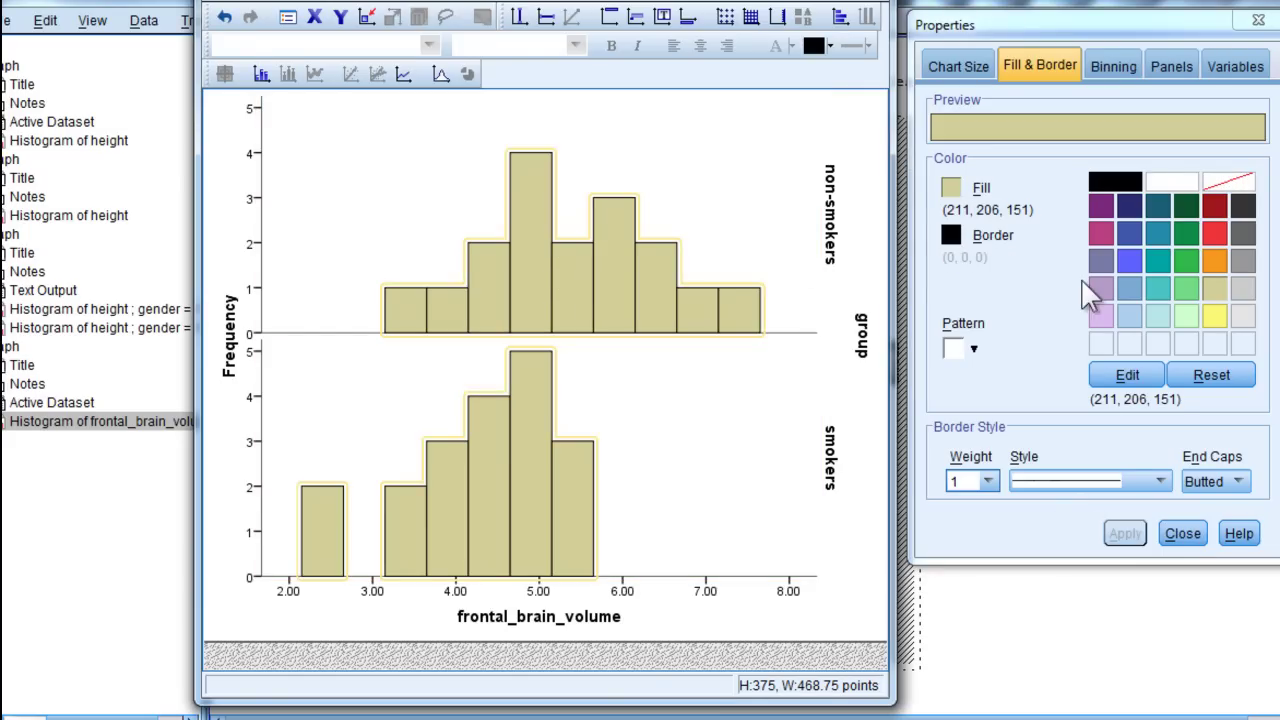
{"action": "left_click", "coordinate": [1124, 312]}
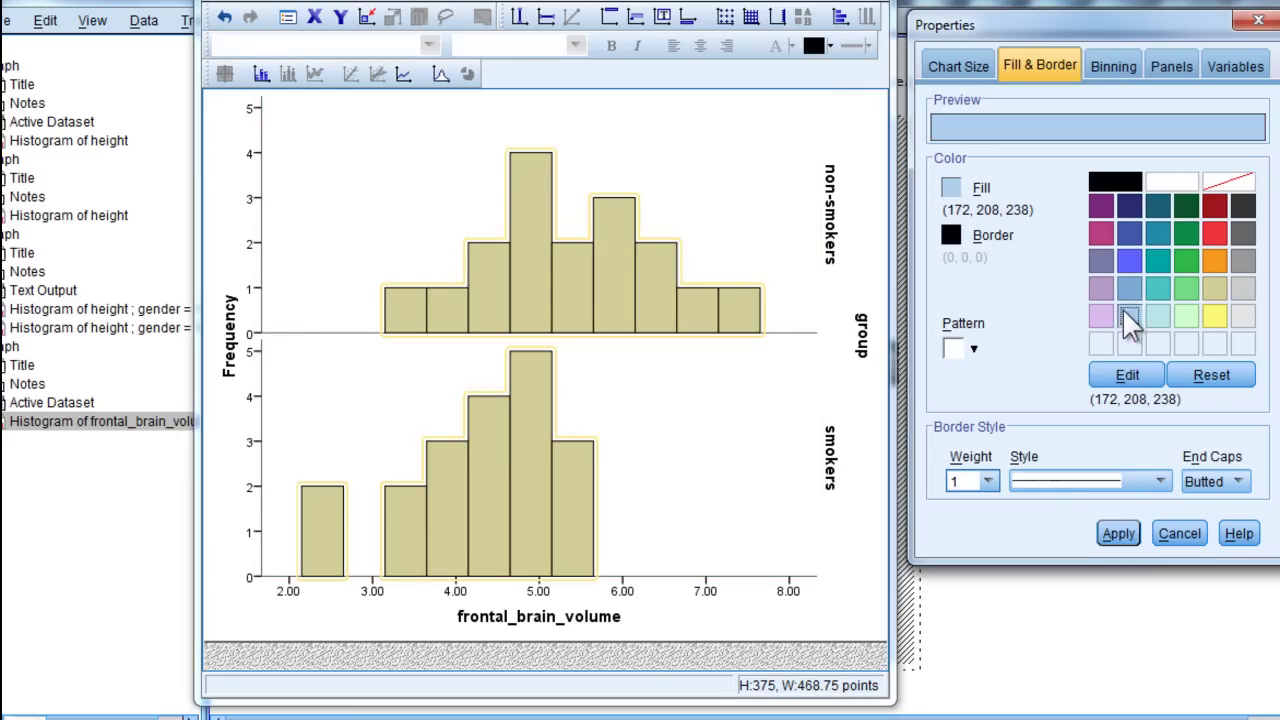
{"action": "left_click", "coordinate": [1118, 534]}
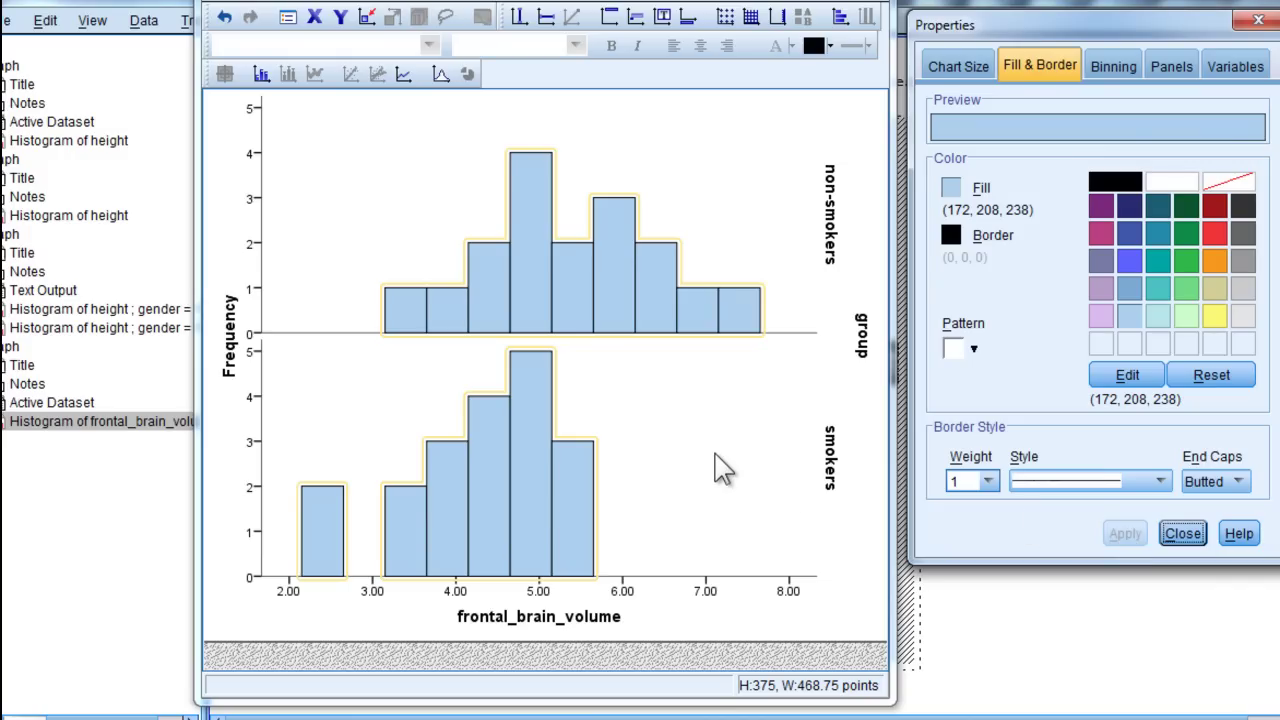
{"action": "left_click", "coordinate": [1178, 530]}
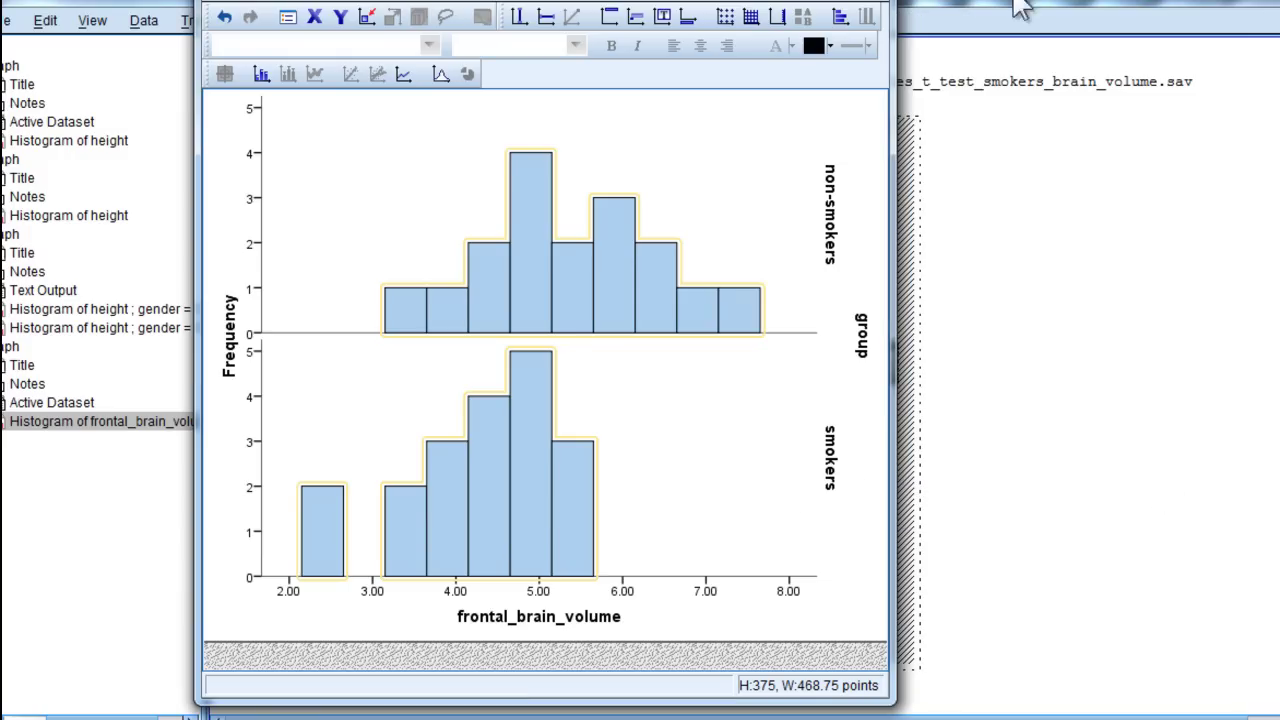
Close the Chart Editor and scroll back up to the light blue Female/Male height histogram
{"action": "key", "text": "alt+F4"}
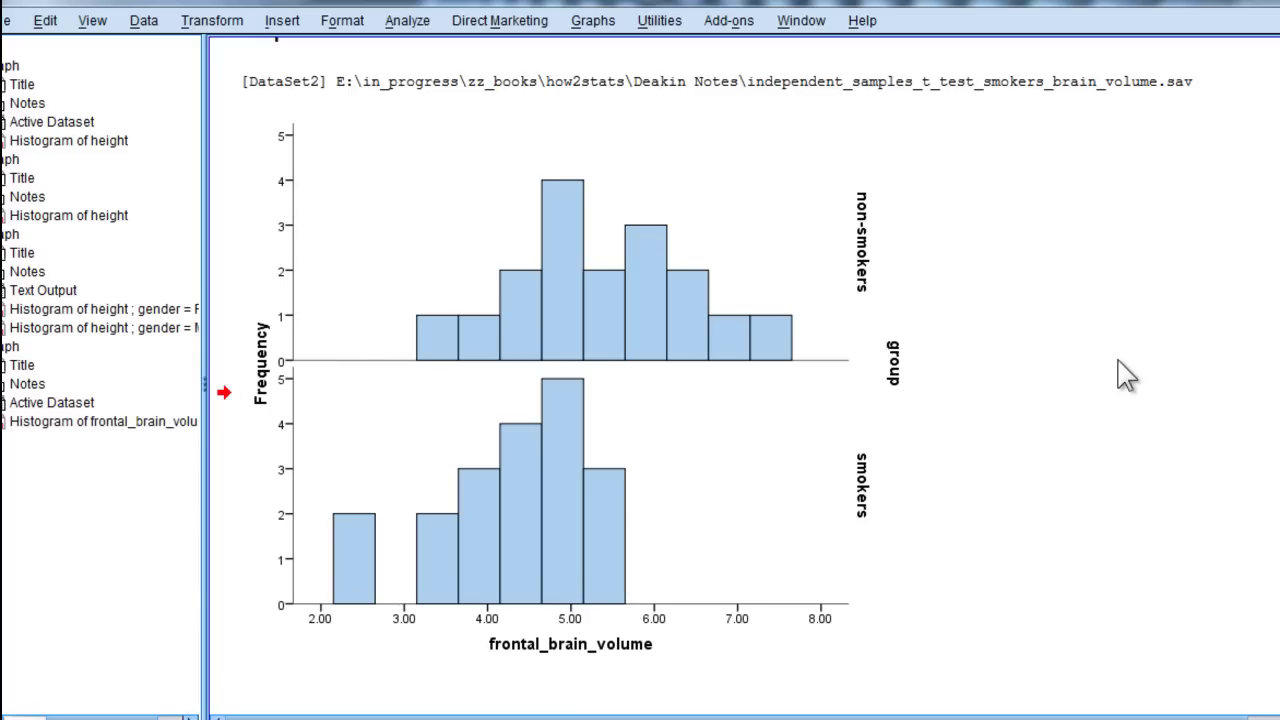
{"action": "left_click", "coordinate": [829, 586]}
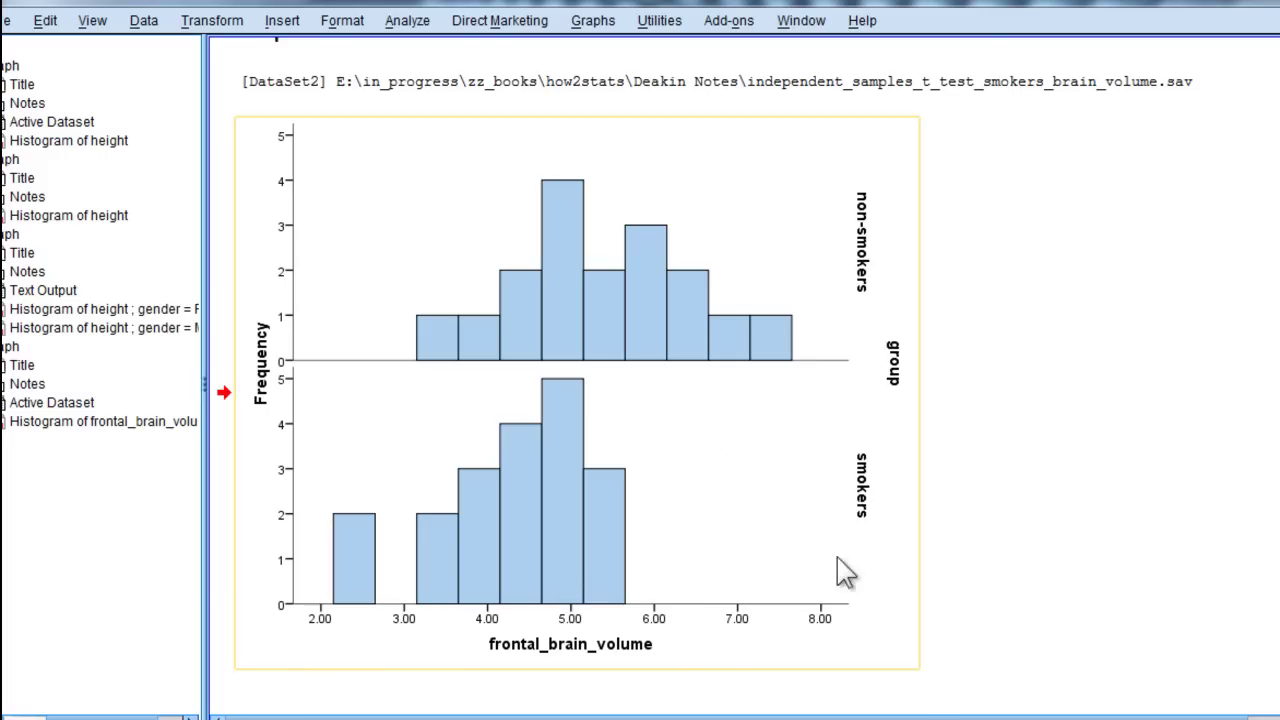
{"action": "left_click", "coordinate": [1038, 408]}
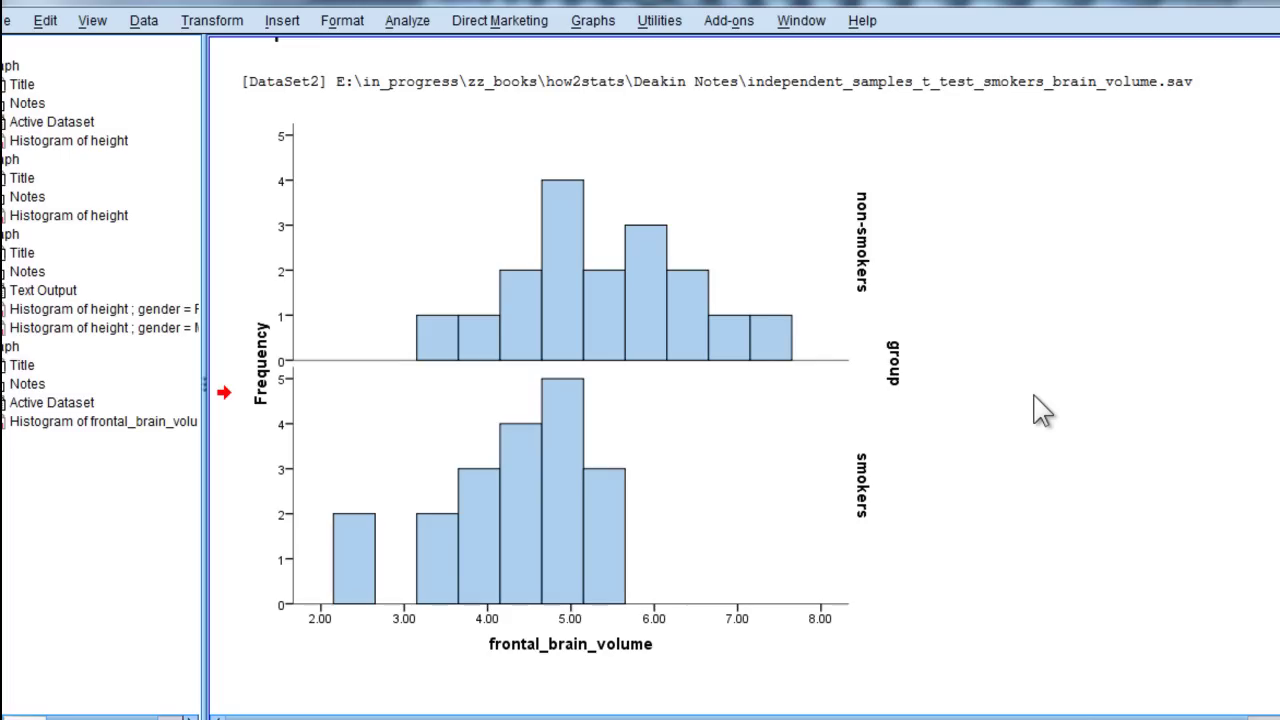
{"action": "scroll", "coordinate": [1040, 410], "scroll_direction": "up", "scroll_amount": 15}
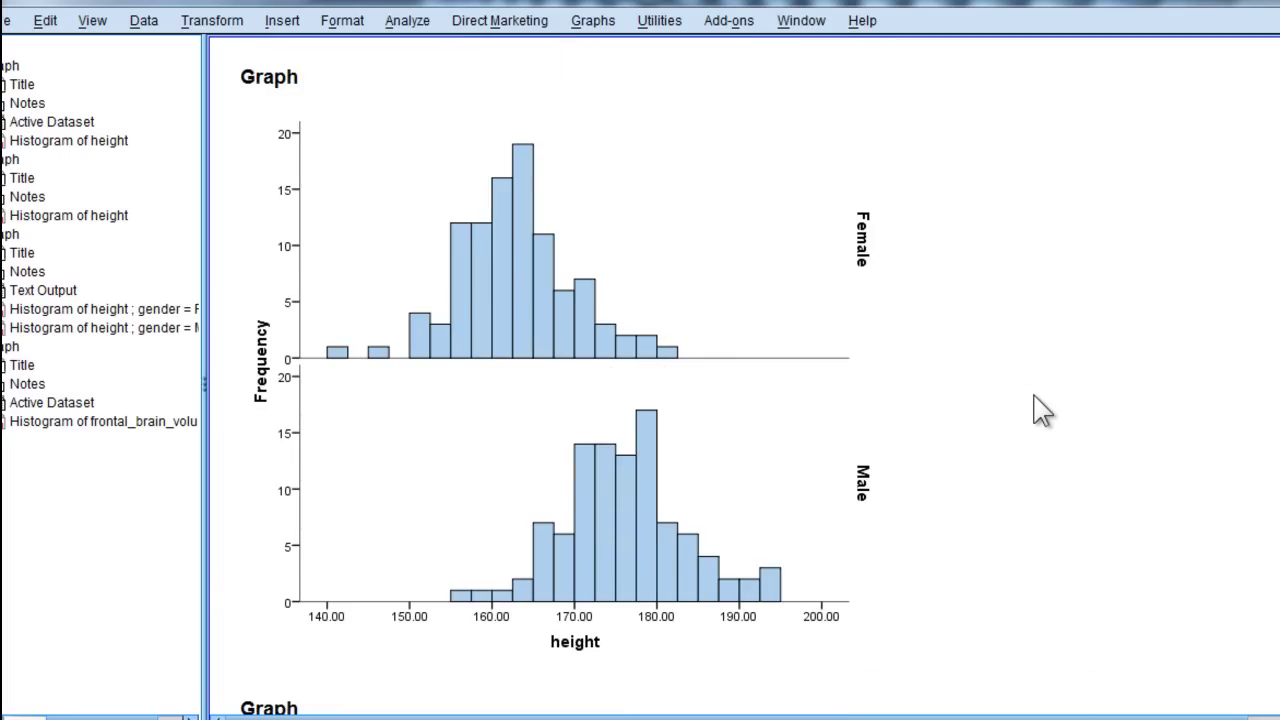
{"action": "left_click", "coordinate": [740, 312]}
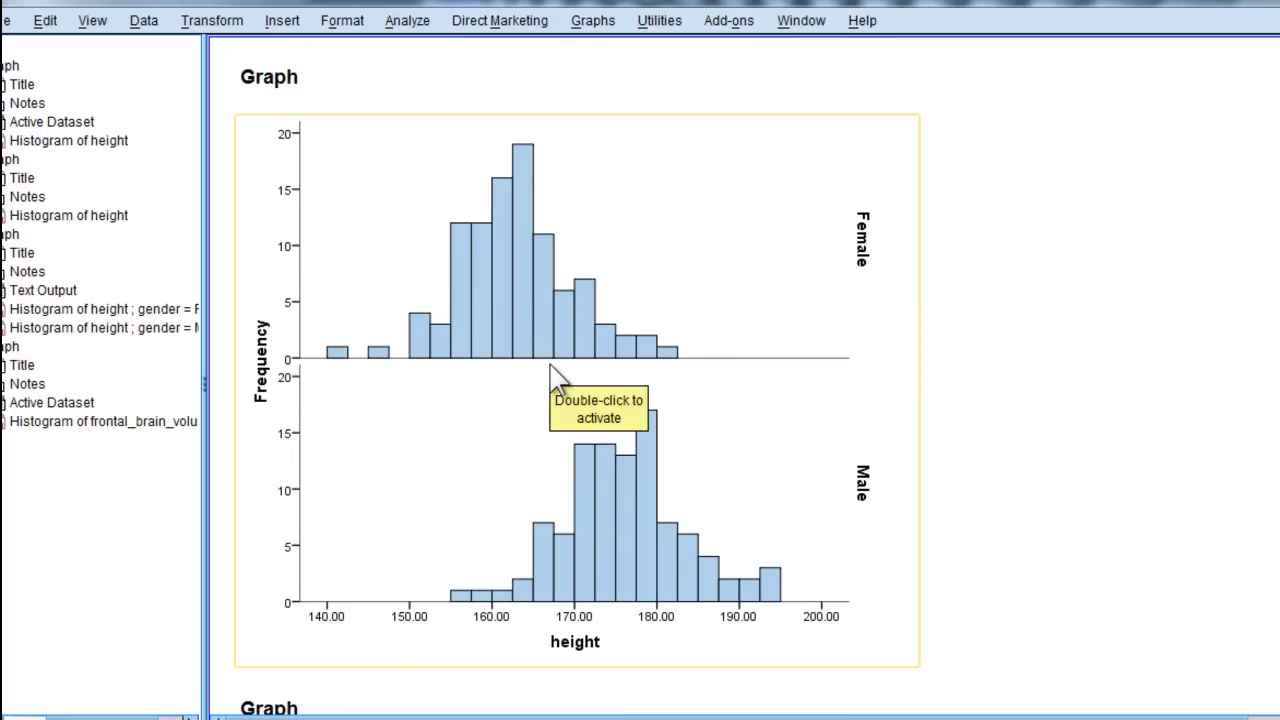